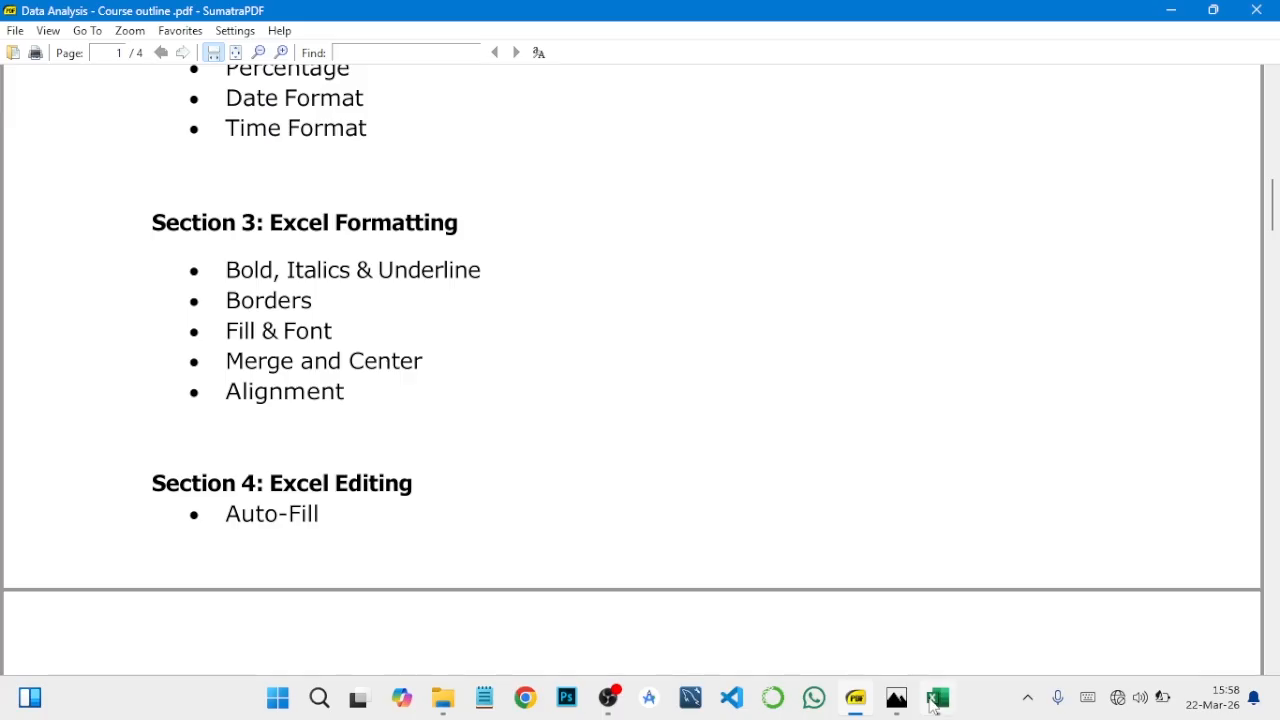
# Step: Switch to the DATA ENTRY IN EXCEL workbook and make the Movie header in cell A1 bold
pyautogui.click(938, 698)
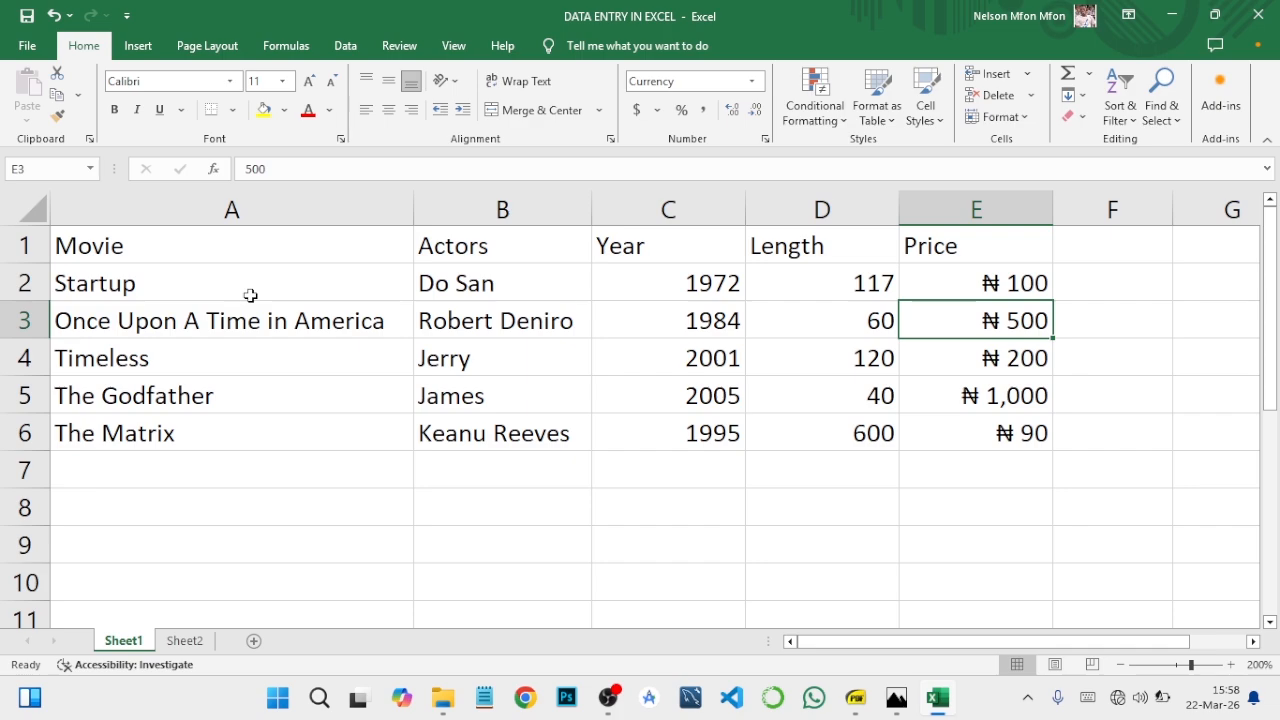
pyautogui.click(204, 247)
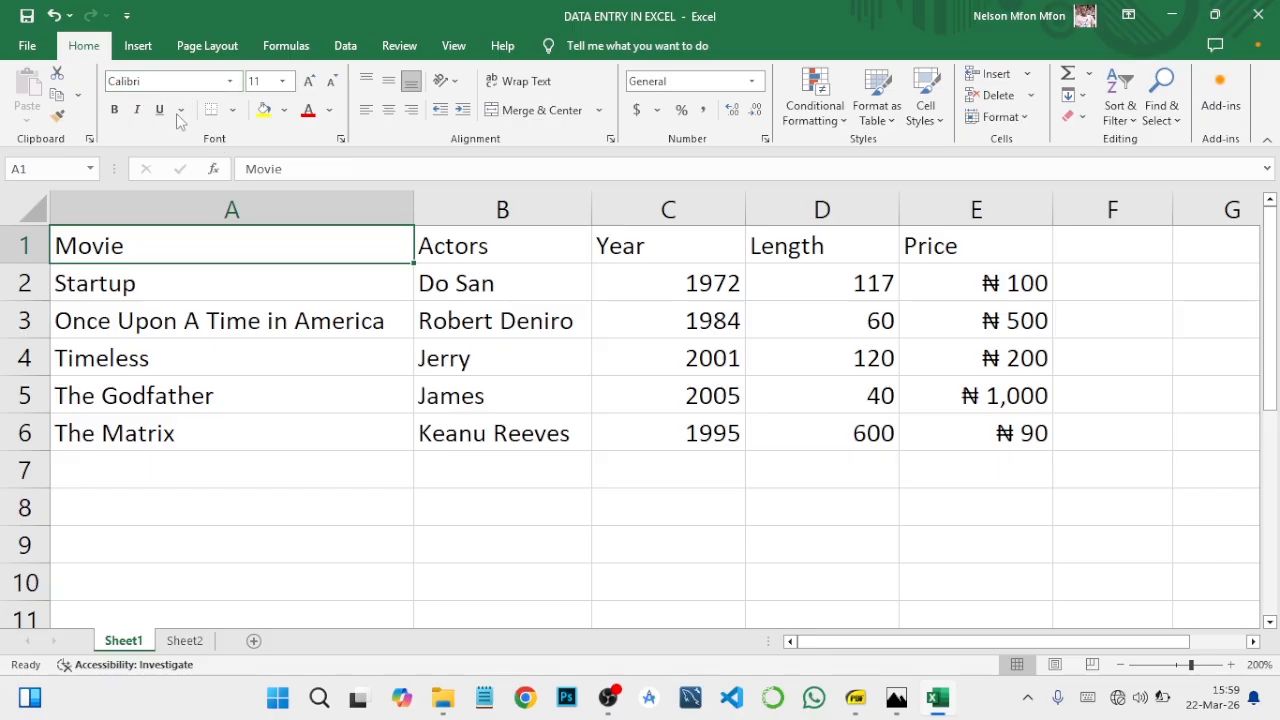
pyautogui.click(115, 110)
pyautogui.click(350, 447)
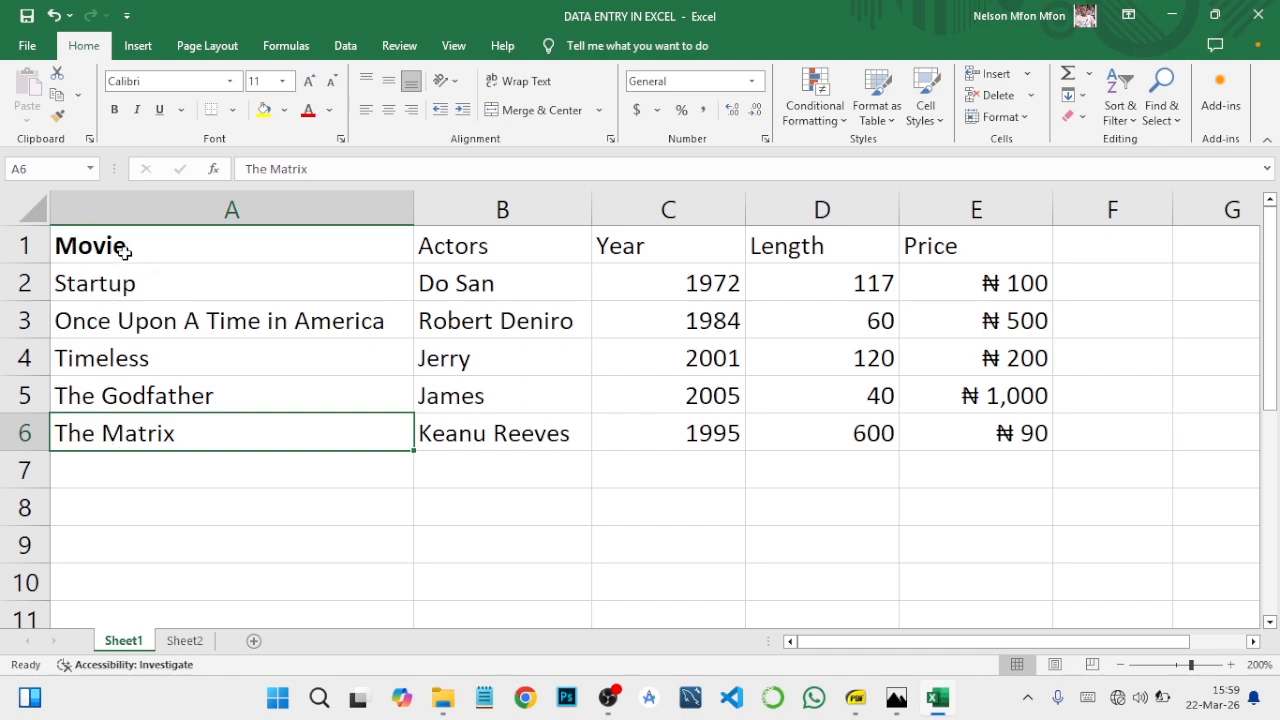
# Step: Try bold on the Actors header in B1, and remove the bold from both B1 and the Movie header in A1
pyautogui.click(471, 251)
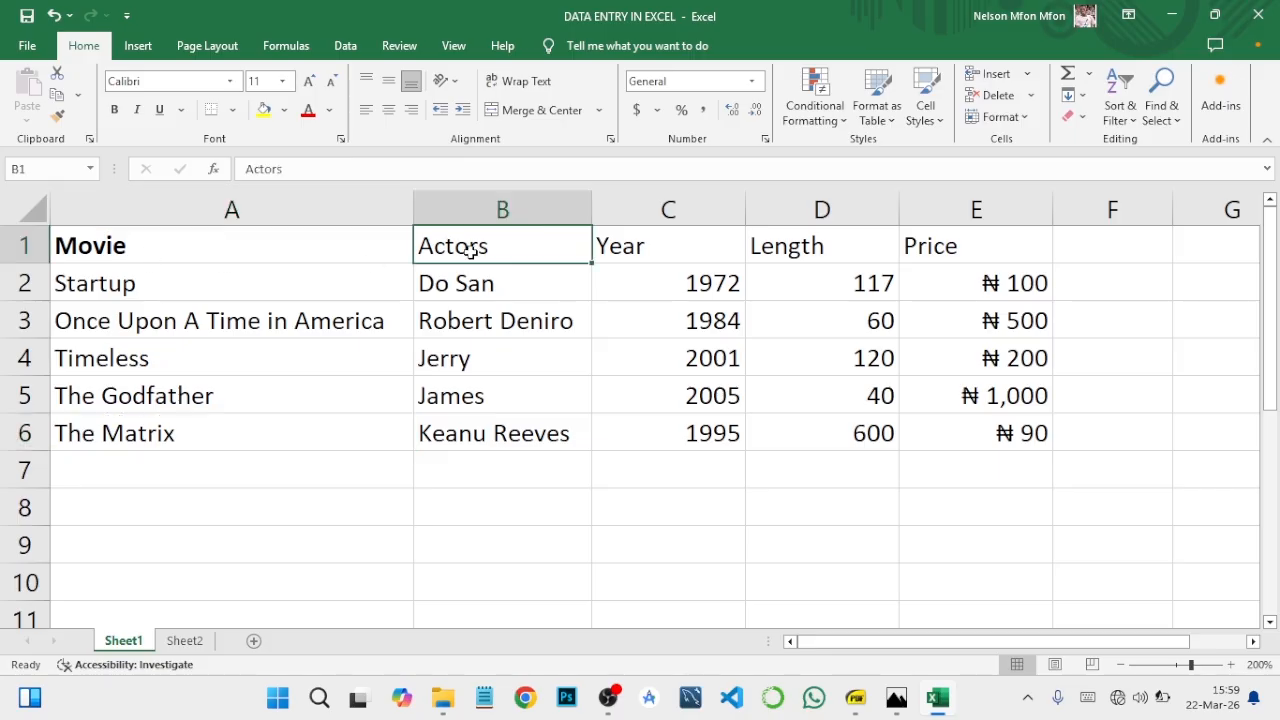
pyautogui.click(114, 110)
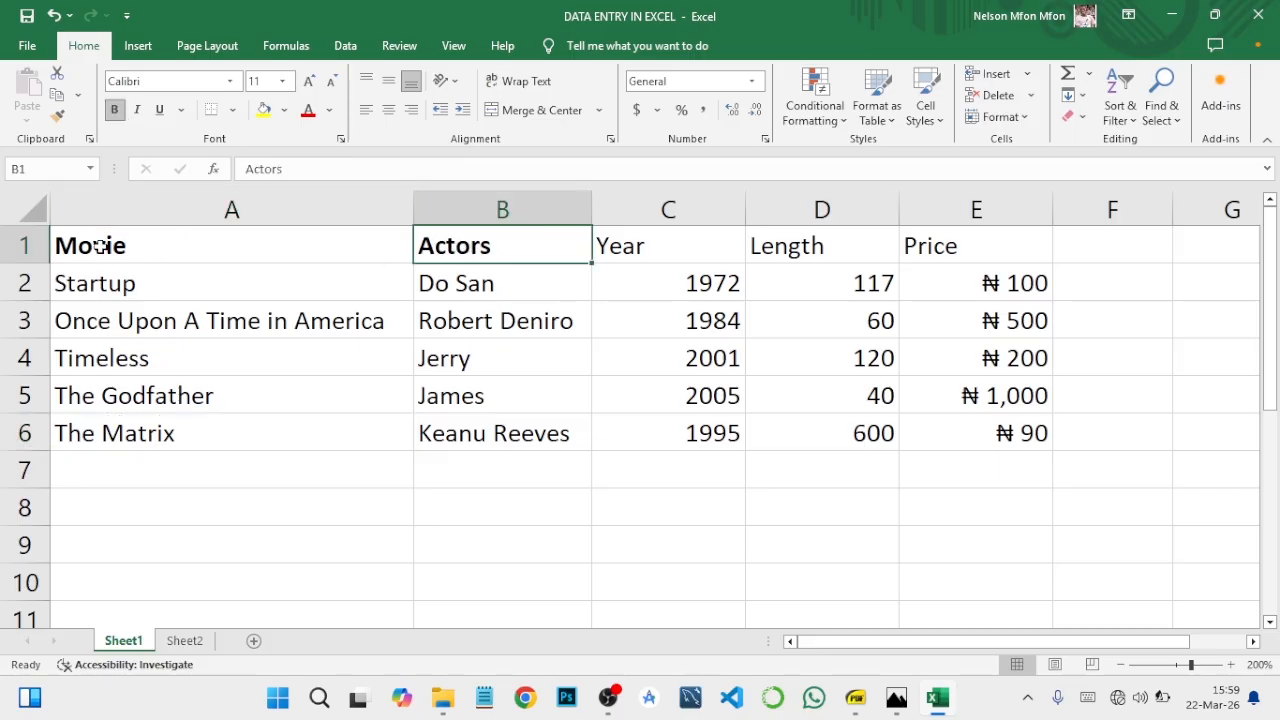
pyautogui.click(114, 110)
pyautogui.click(151, 243)
pyautogui.click(114, 110)
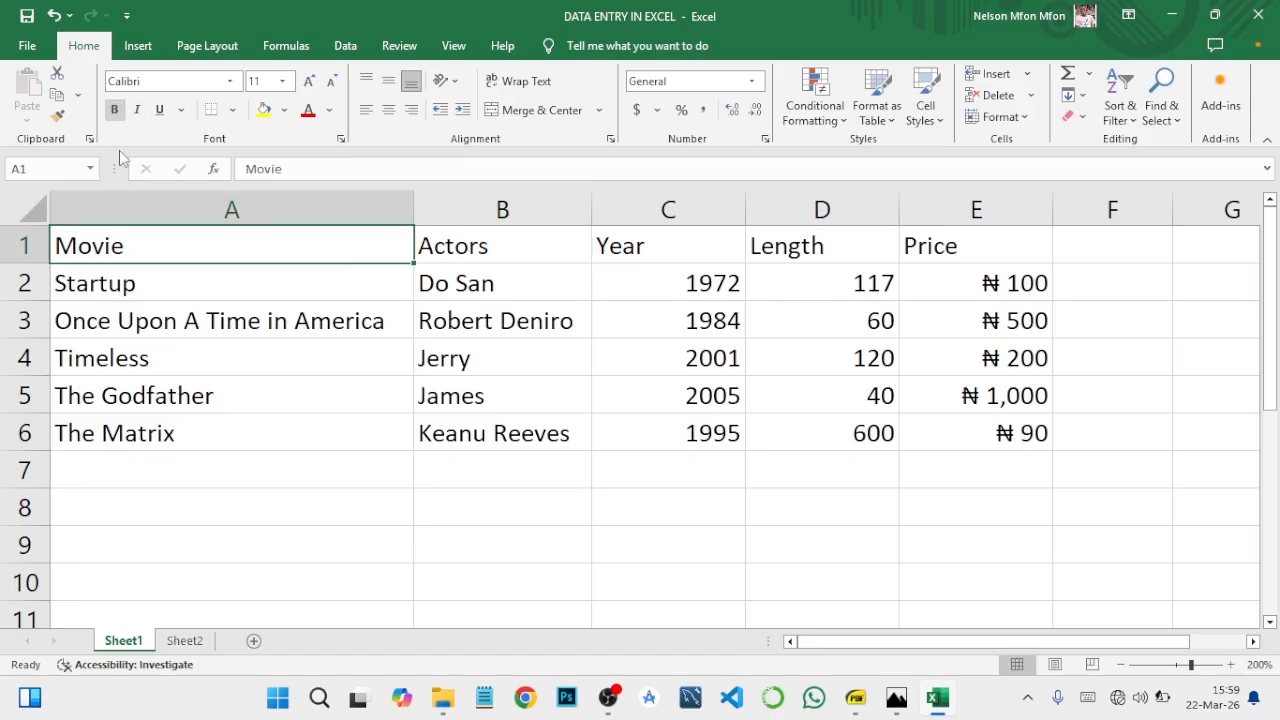
# Step: Select the whole of row 1 and make all of its header text bold
pyautogui.click(29, 248)
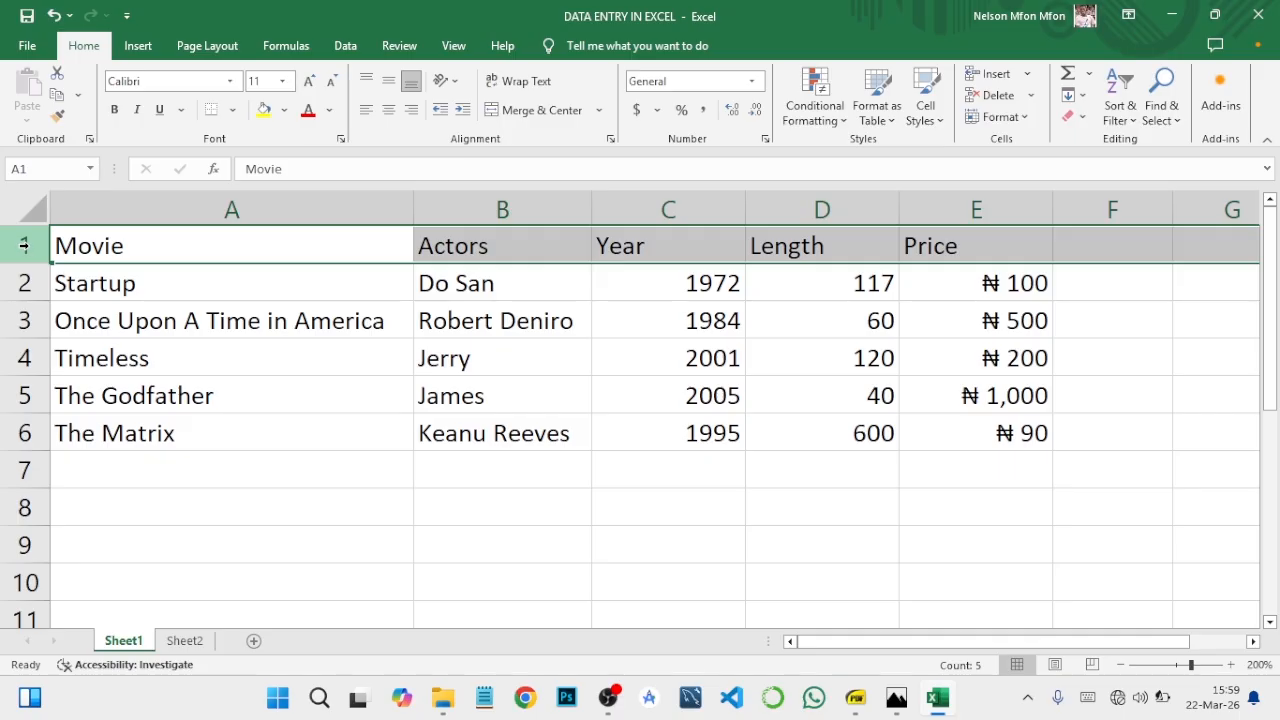
pyautogui.click(115, 110)
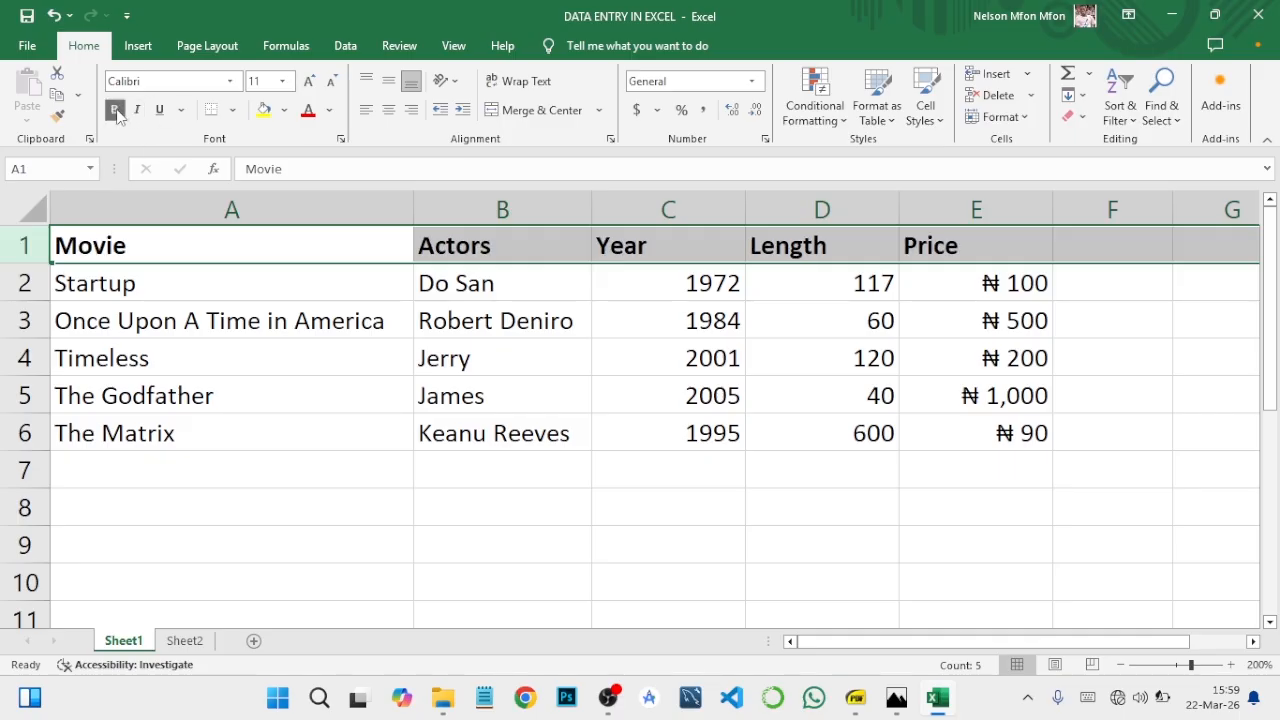
pyautogui.click(870, 254)
# Step: Test the row's bold formatting by entering "rate" in F1, and clear the entry again
pyautogui.click(1100, 253)
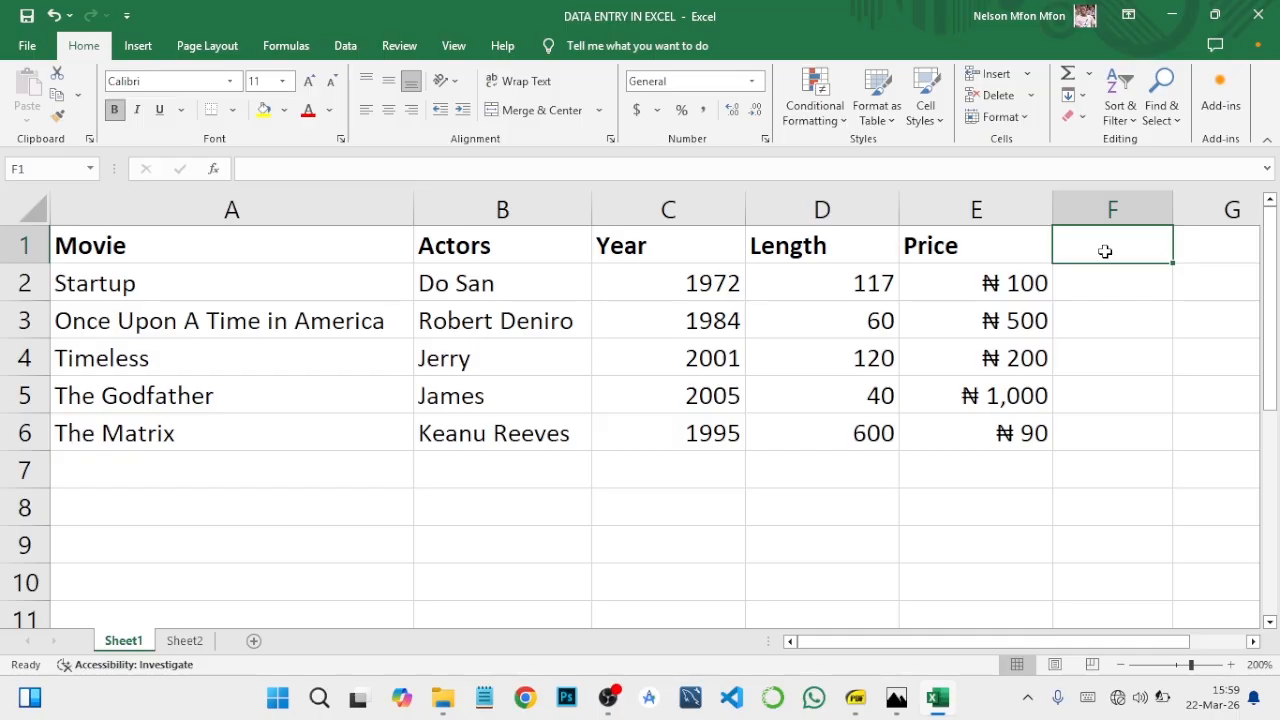
pyautogui.write('rate')
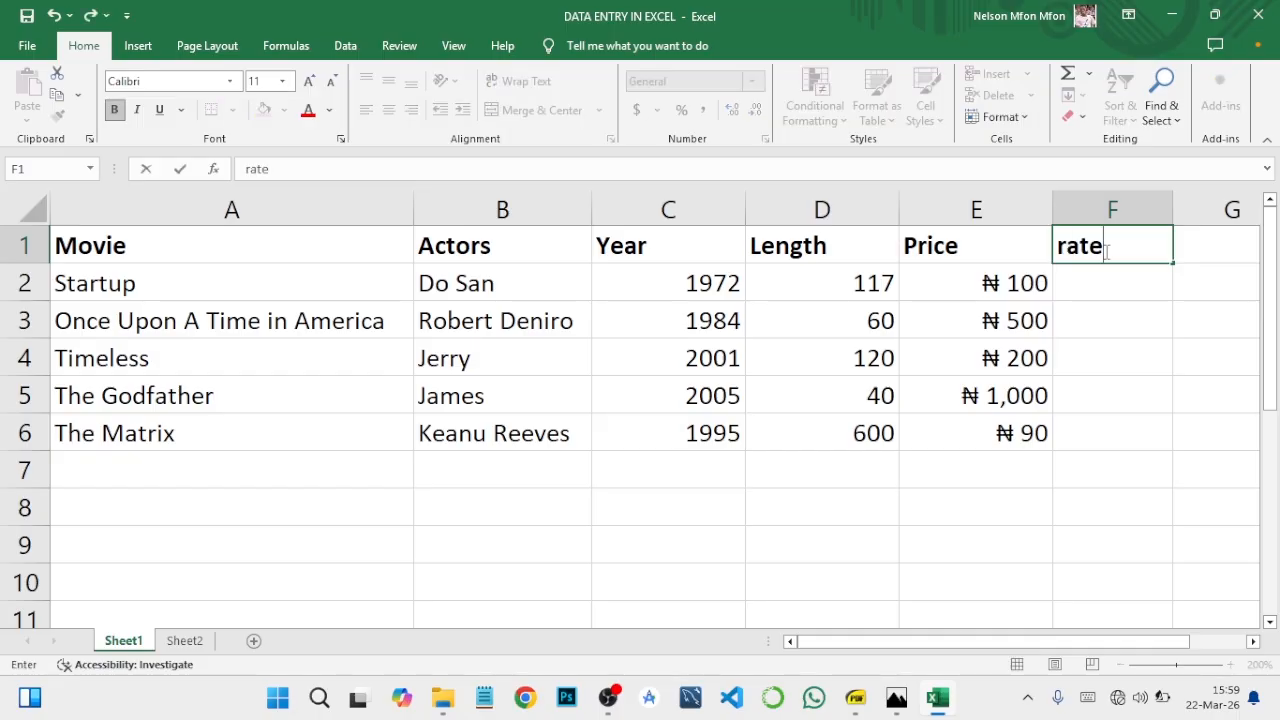
pyautogui.press('BackSpace')
pyautogui.press('BackSpace')
pyautogui.press('BackSpace')
pyautogui.click(373, 337)
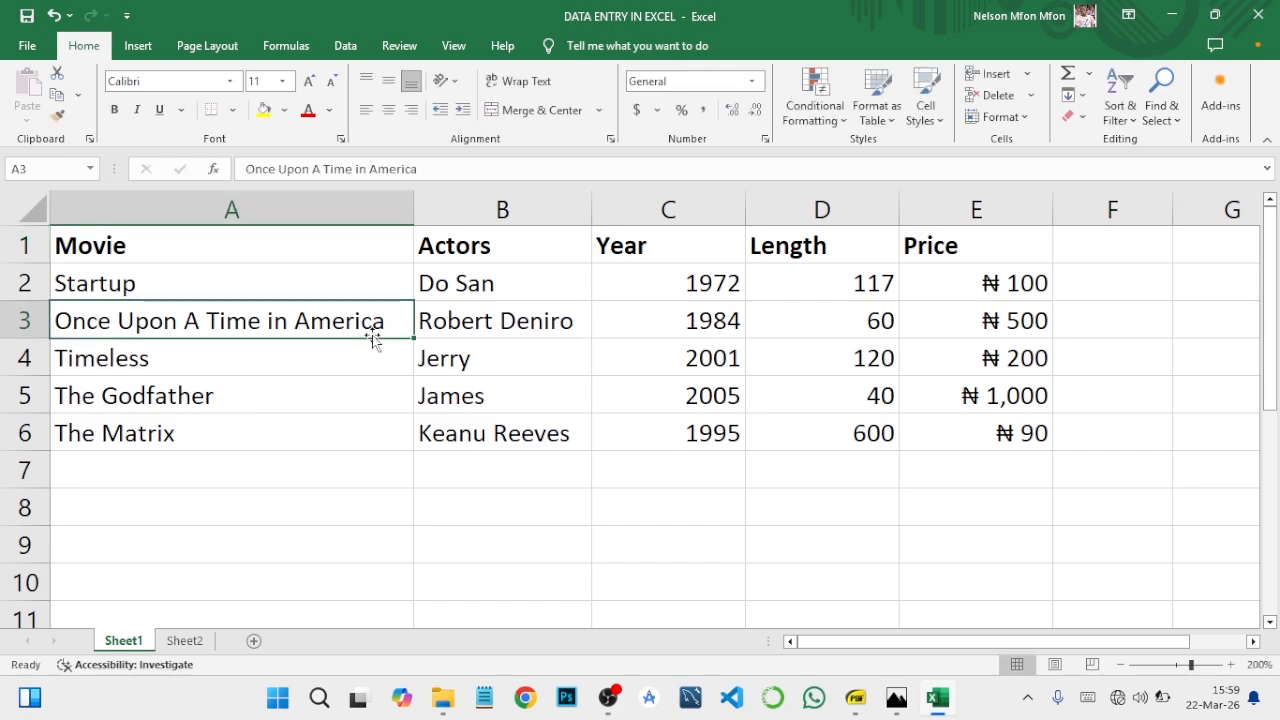
# Step: Italicize the movie title Startup in A2 and underline Timeless in A4
pyautogui.click(282, 284)
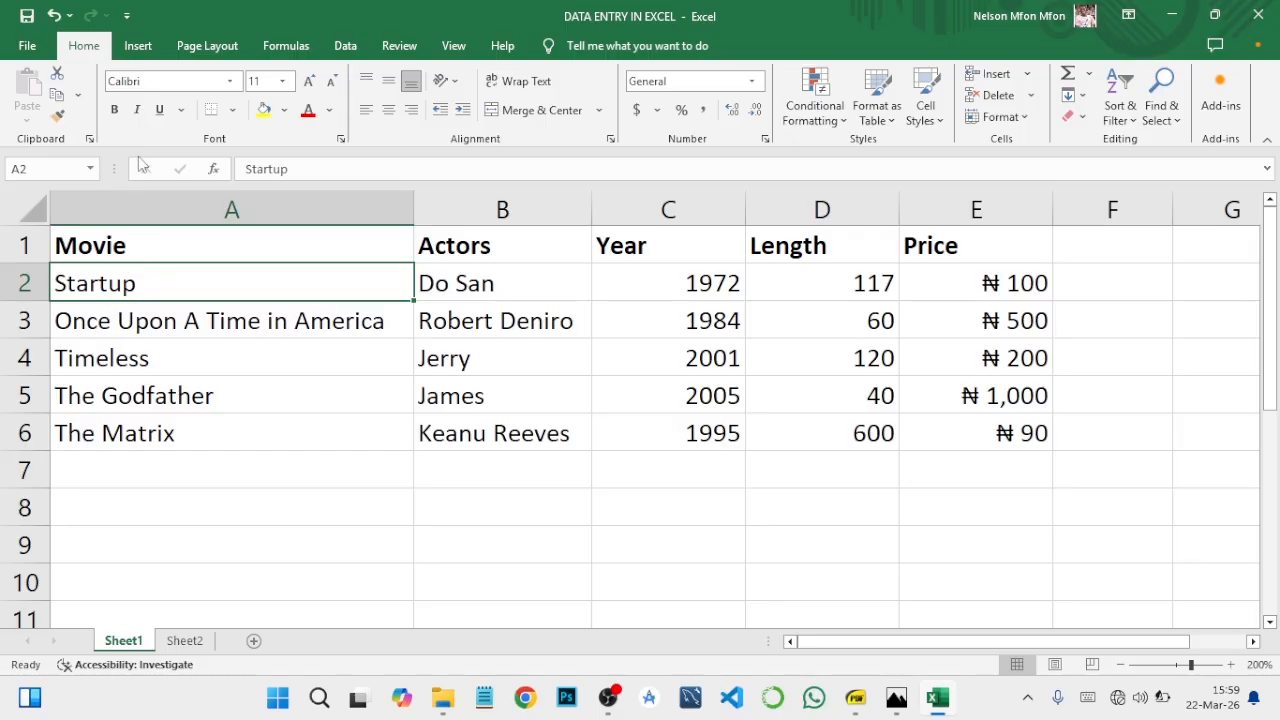
pyautogui.click(137, 110)
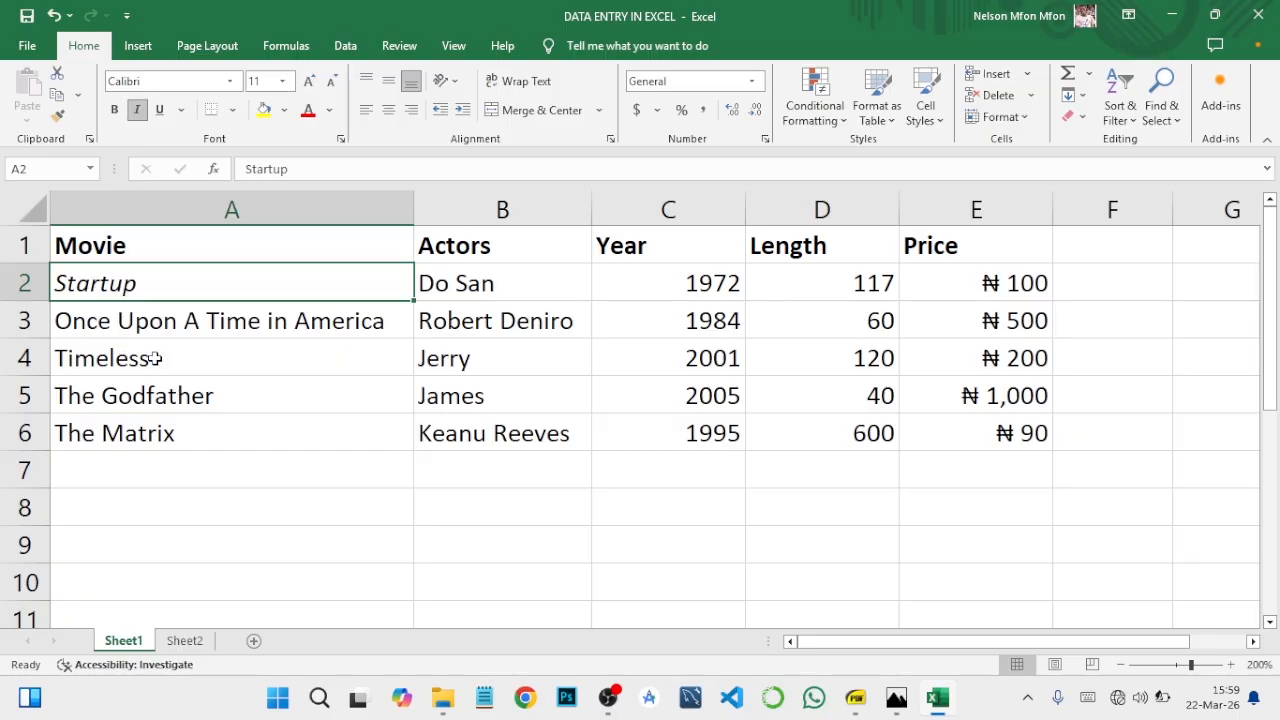
pyautogui.click(152, 350)
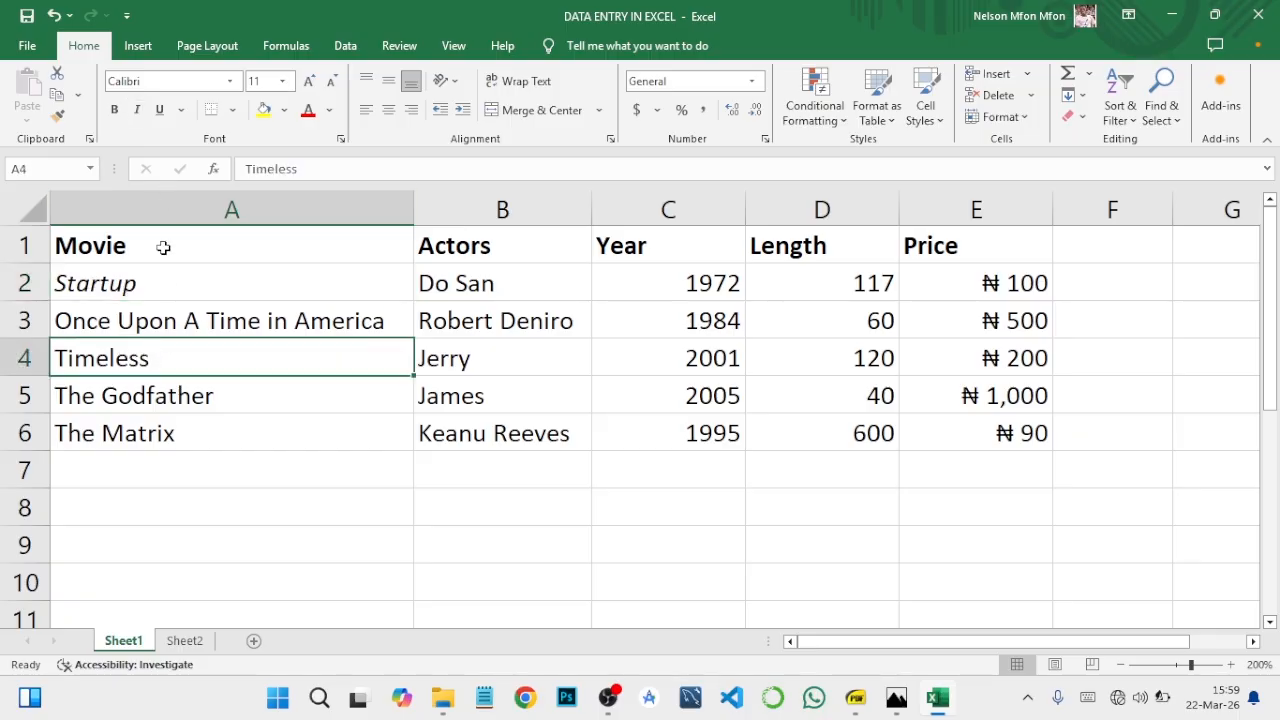
pyautogui.click(166, 109)
pyautogui.click(54, 385)
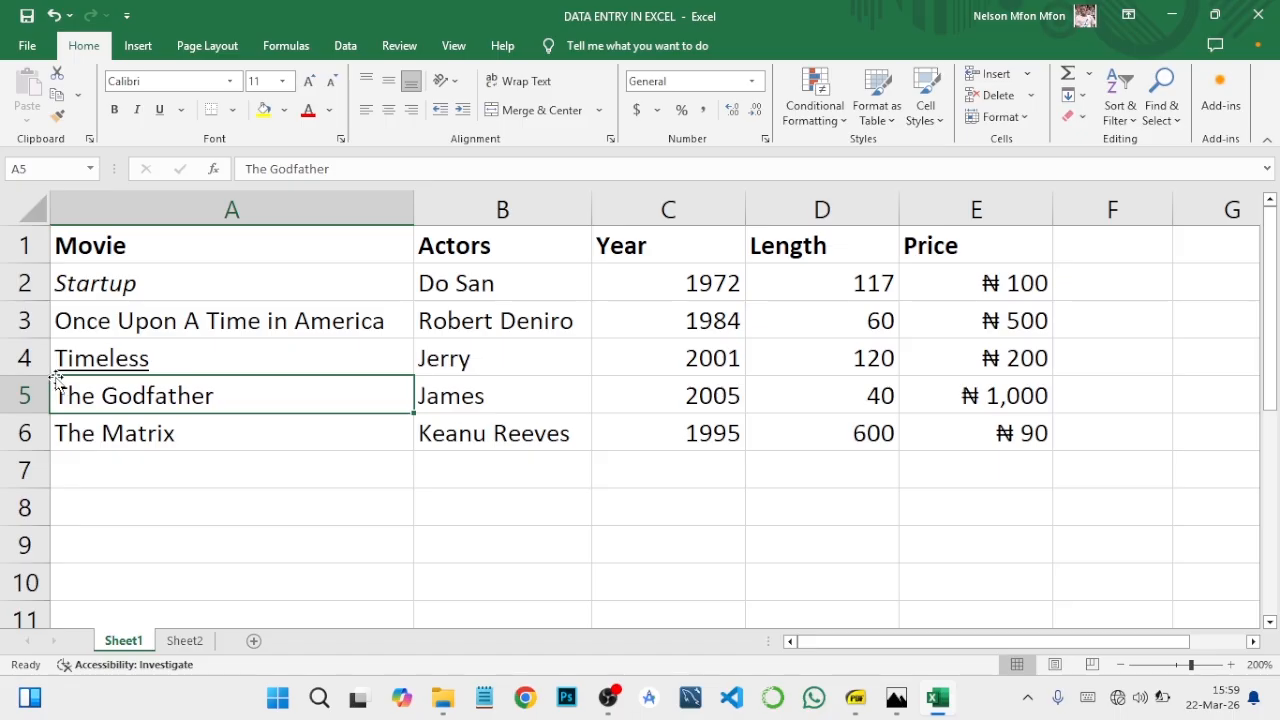
pyautogui.click(163, 365)
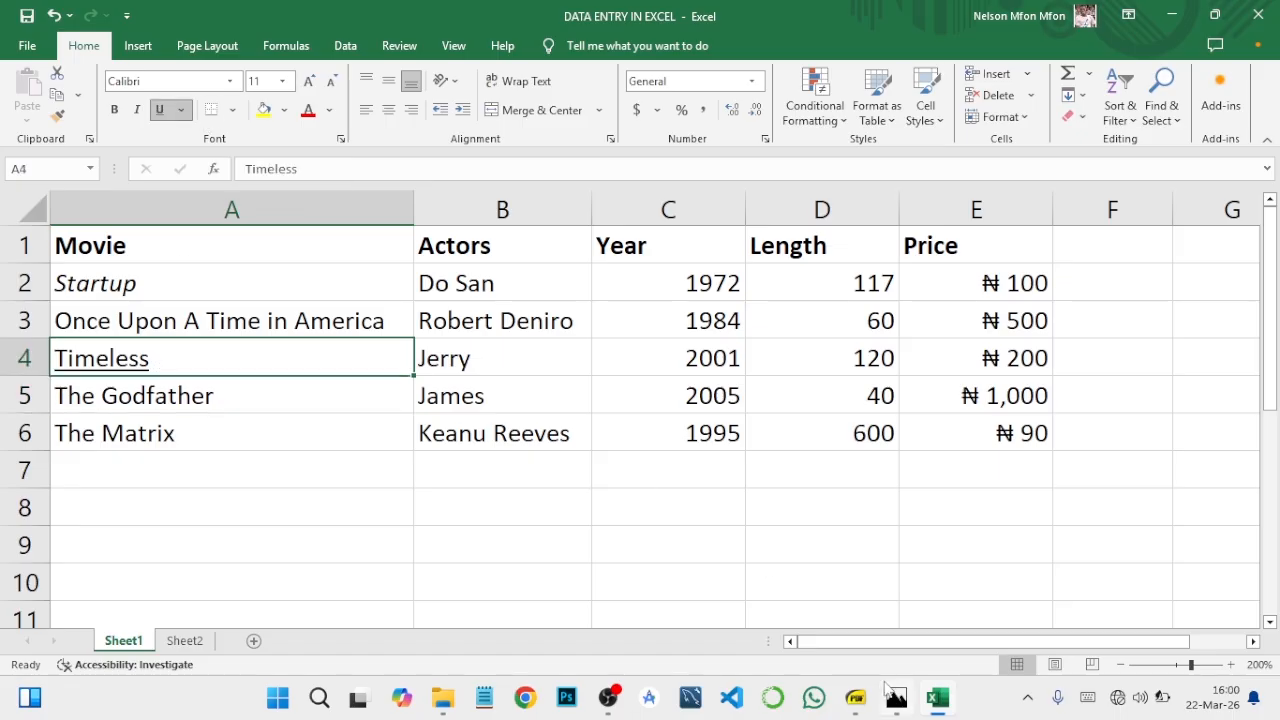
# Step: Check the formatting topics in the course outline PDF in SumatraPDF, return to Excel and apply All Borders to cells B3:B5
pyautogui.click(858, 699)
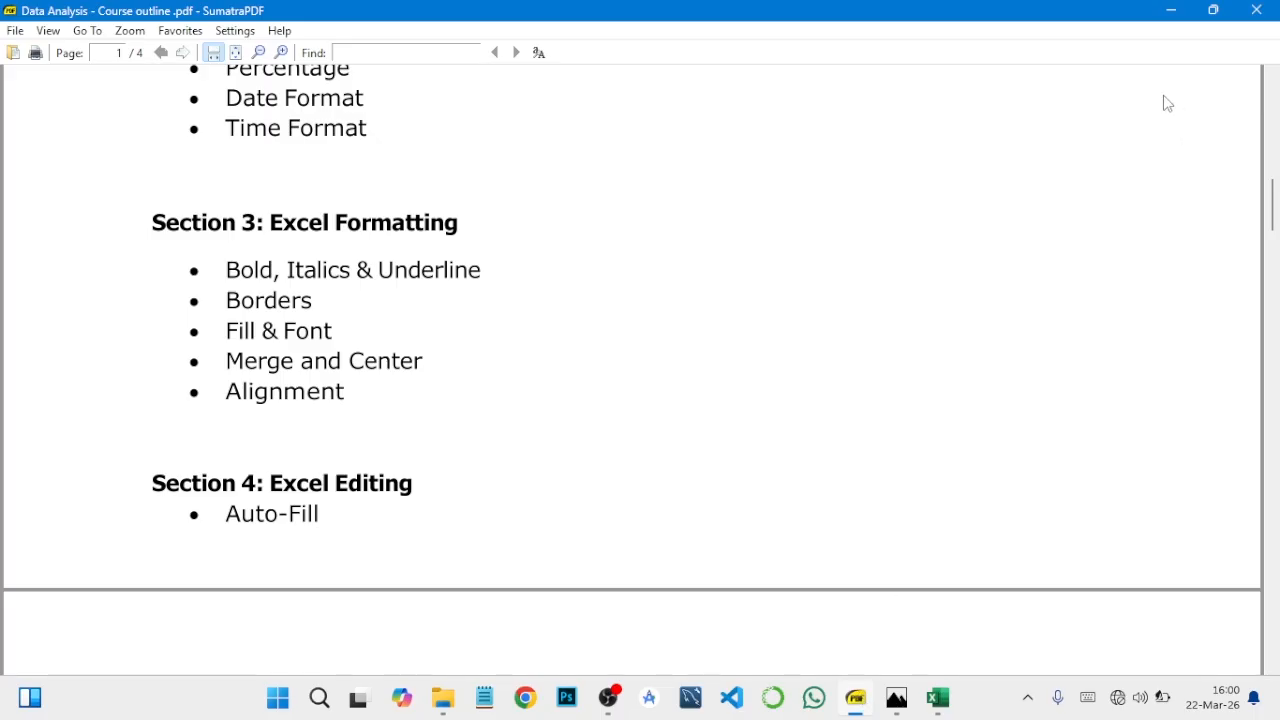
pyautogui.click(1183, 10)
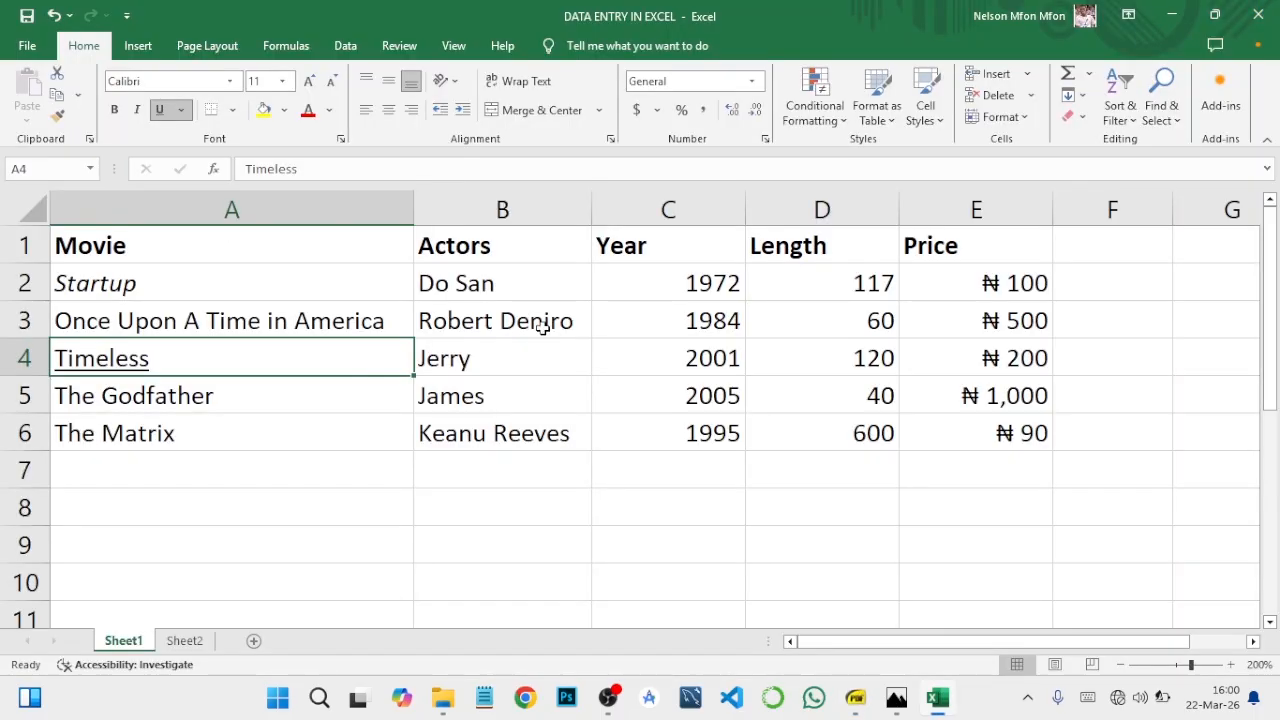
pyautogui.moveTo(462, 320); pyautogui.dragTo(503, 394)
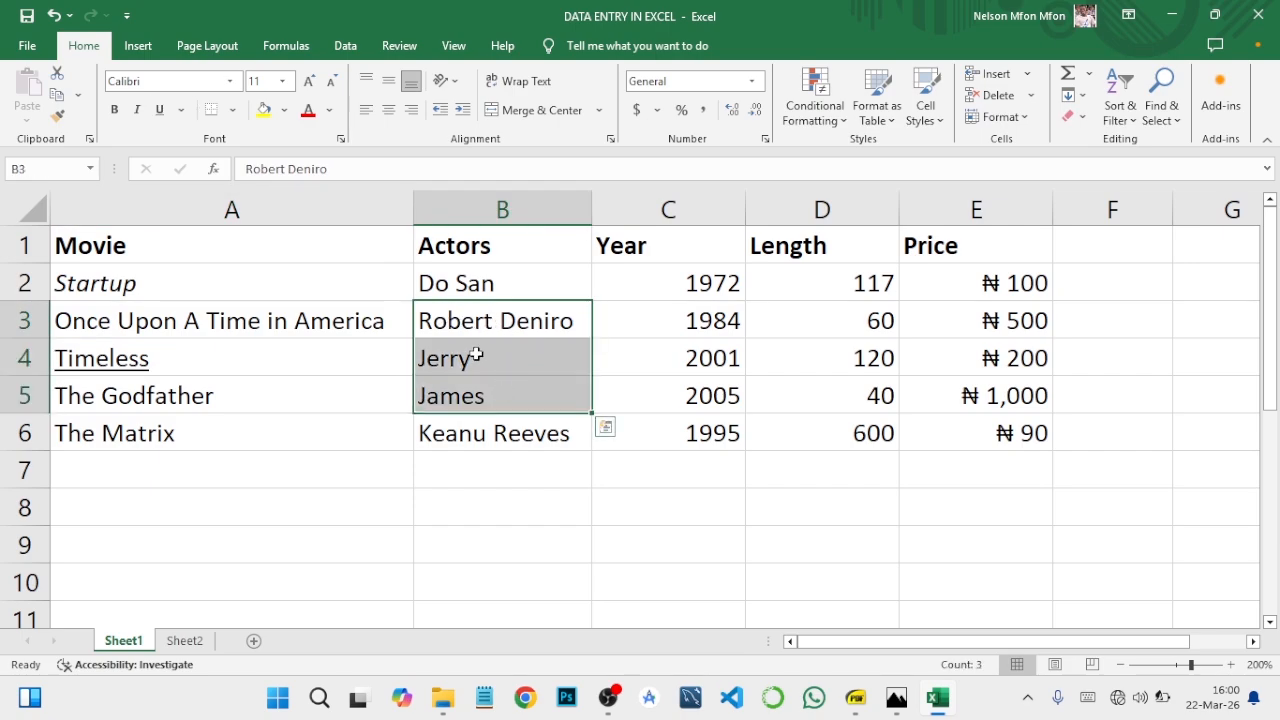
pyautogui.click(230, 110)
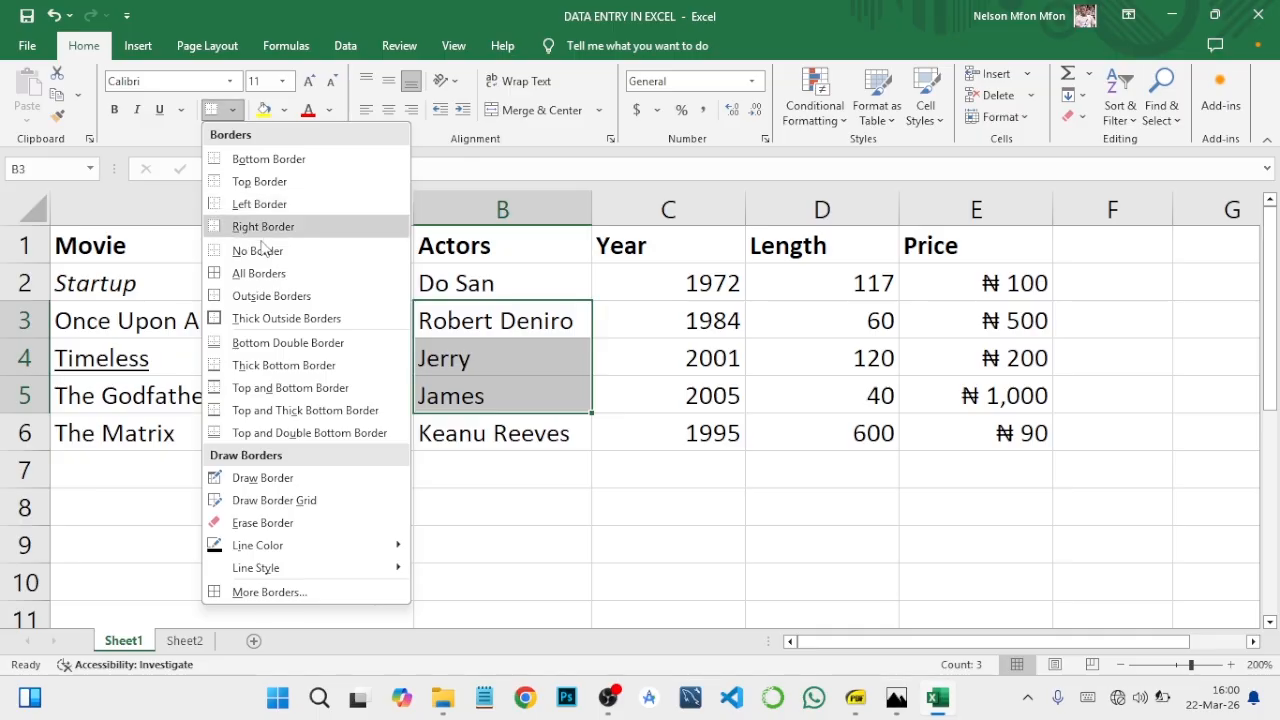
pyautogui.click(259, 273)
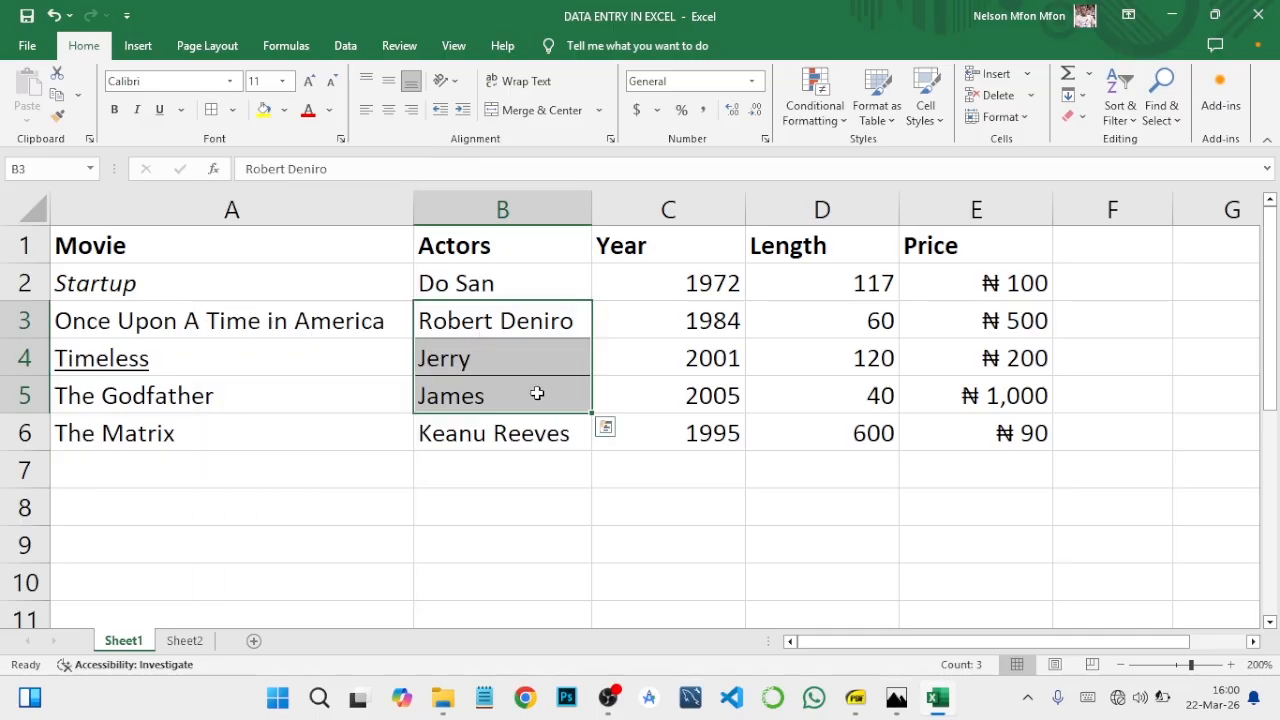
pyautogui.click(706, 515)
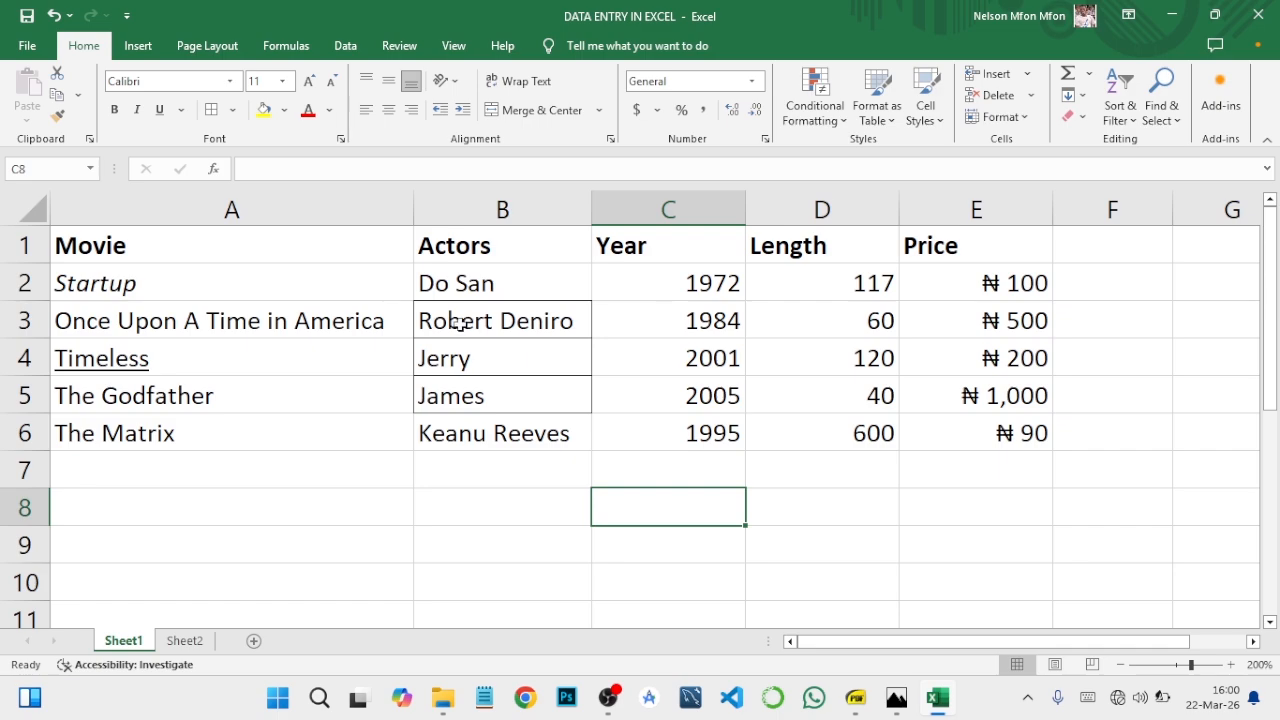
# Step: Remove all borders from cells B3:B5 and apply only a Top Border to the range
pyautogui.moveTo(463, 320); pyautogui.dragTo(506, 382)
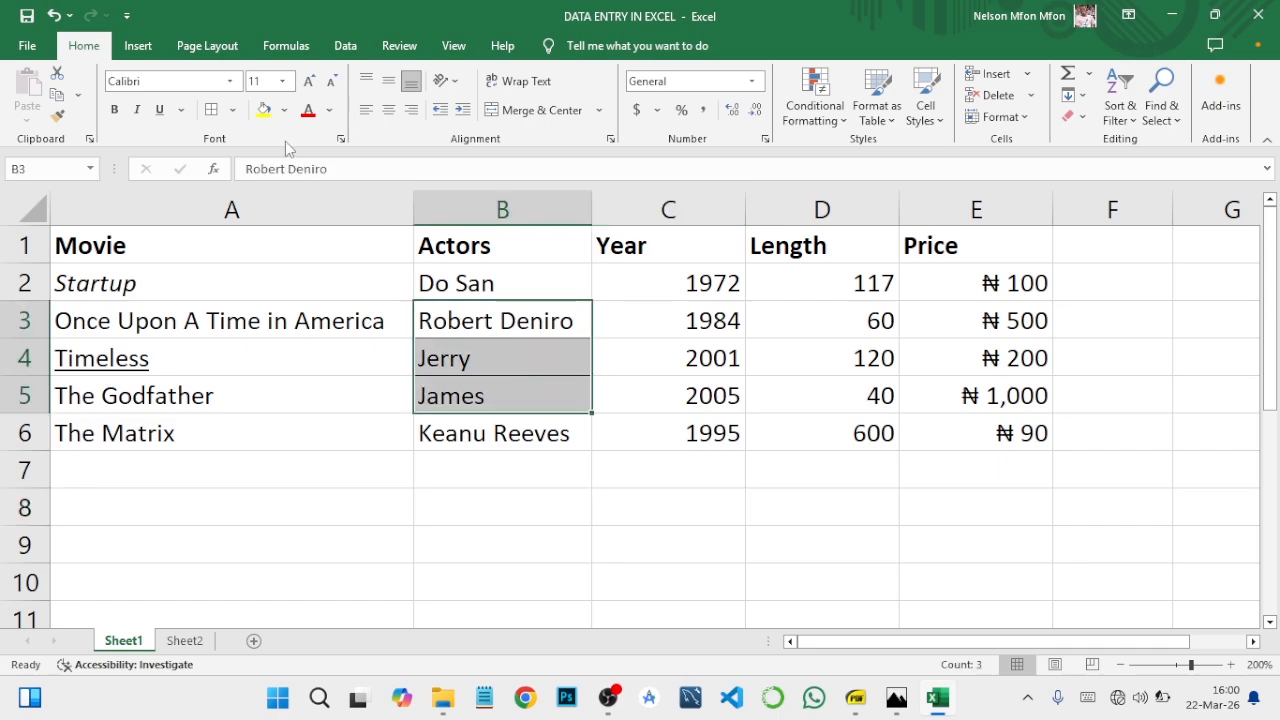
pyautogui.click(233, 110)
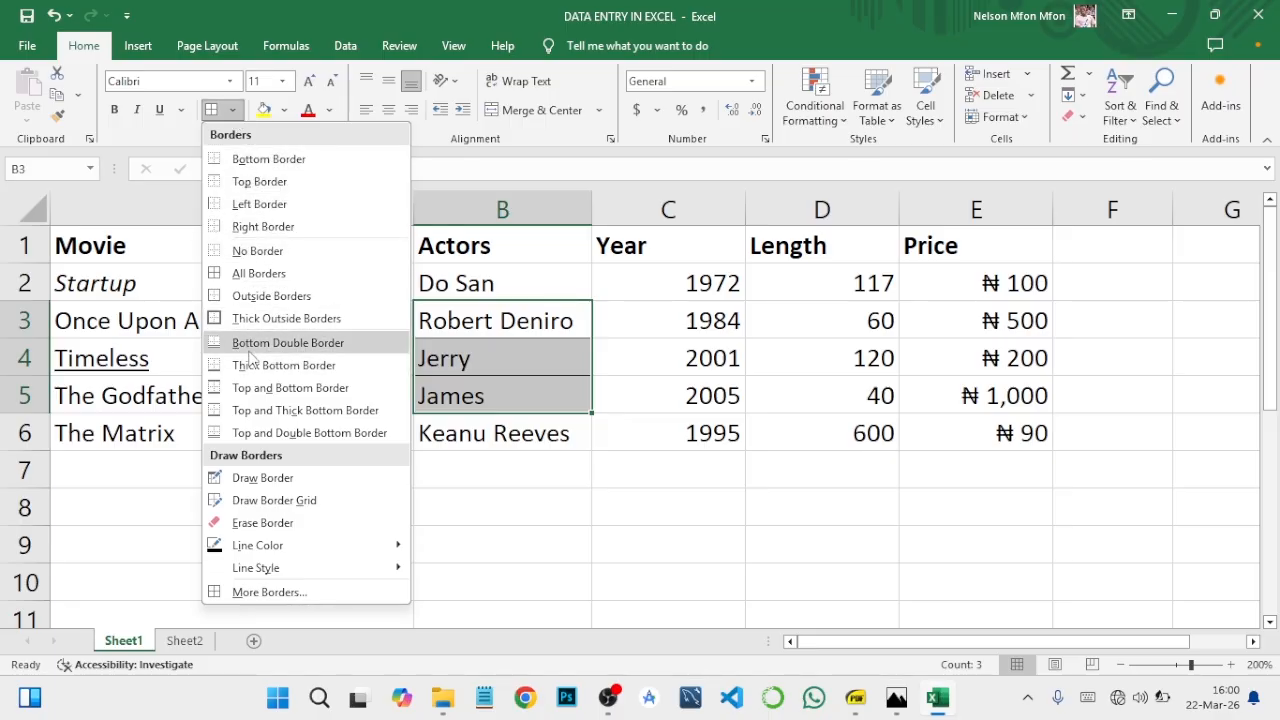
pyautogui.click(279, 252)
pyautogui.click(232, 110)
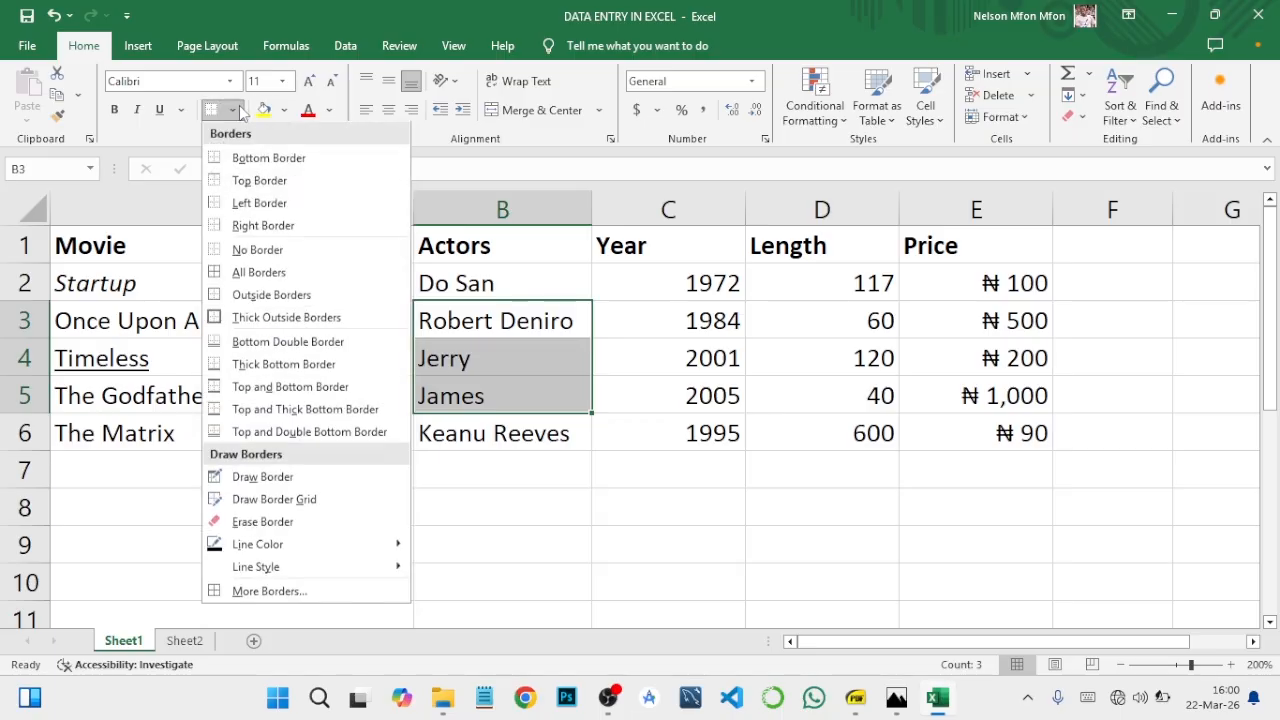
pyautogui.click(258, 181)
pyautogui.click(626, 494)
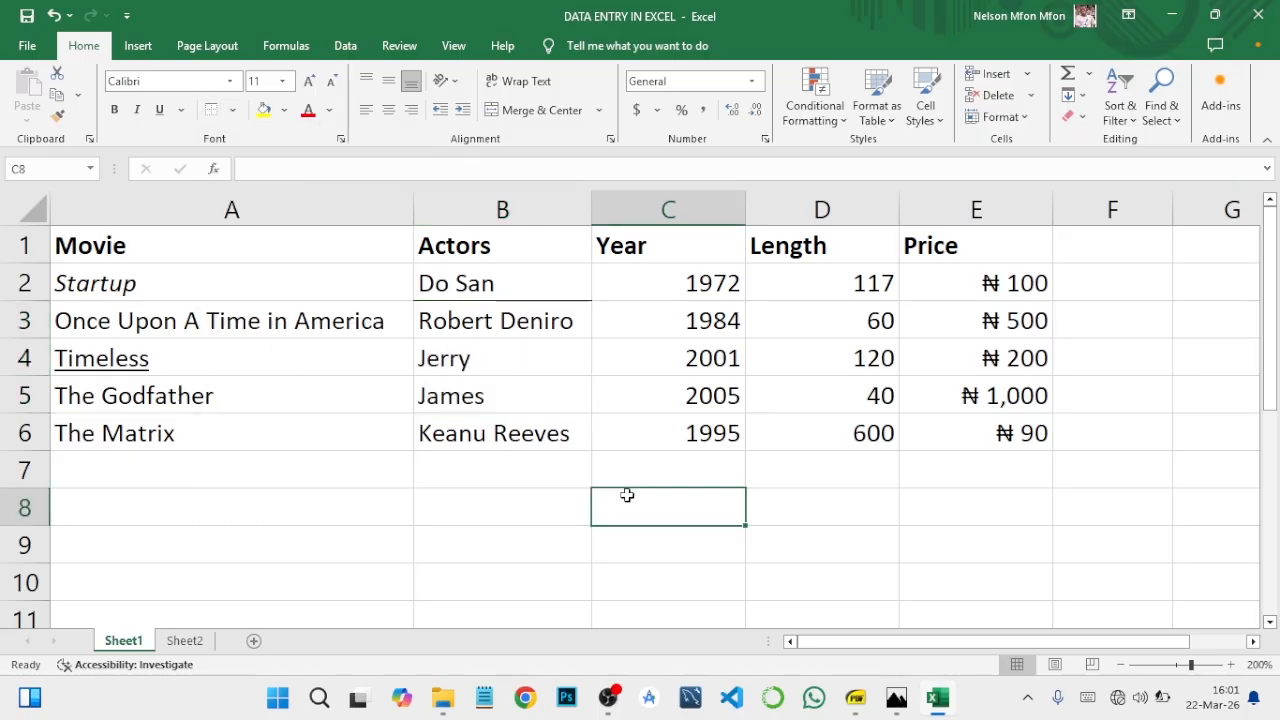
# Step: Replace the single top border on cells B3:B5 with All Borders
pyautogui.moveTo(503, 312); pyautogui.dragTo(528, 391)
pyautogui.click(232, 110)
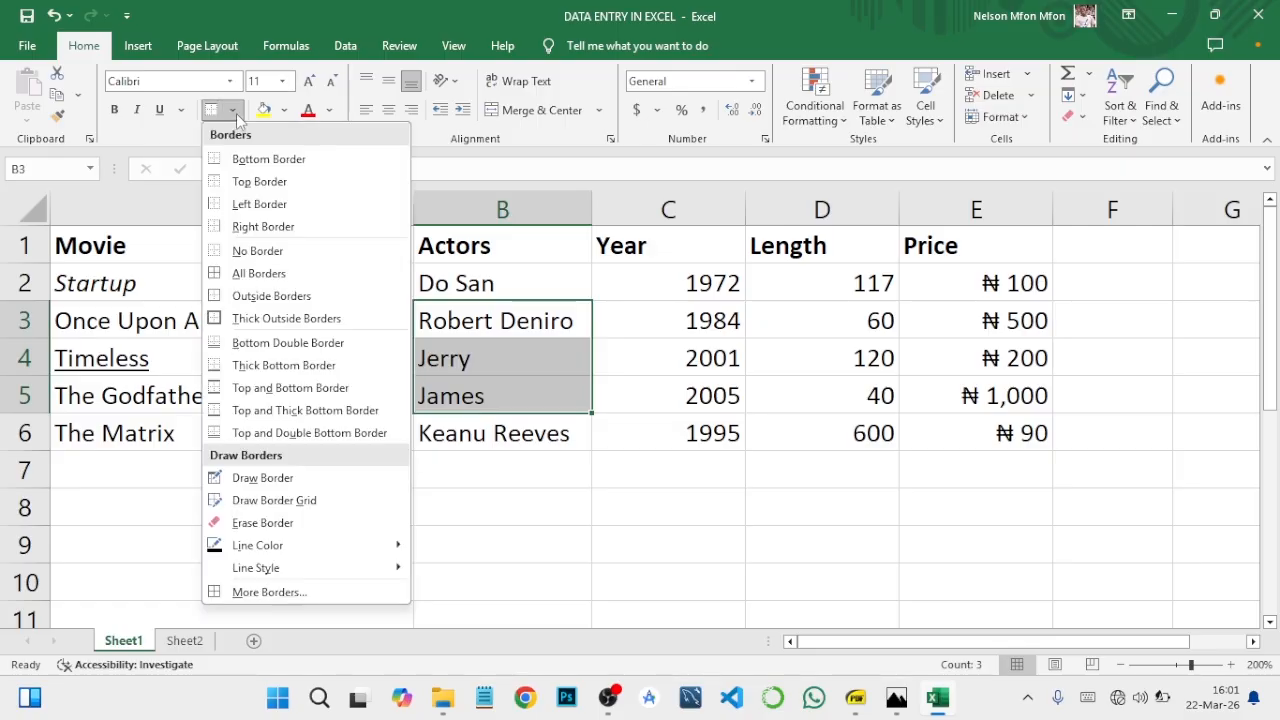
pyautogui.click(263, 281)
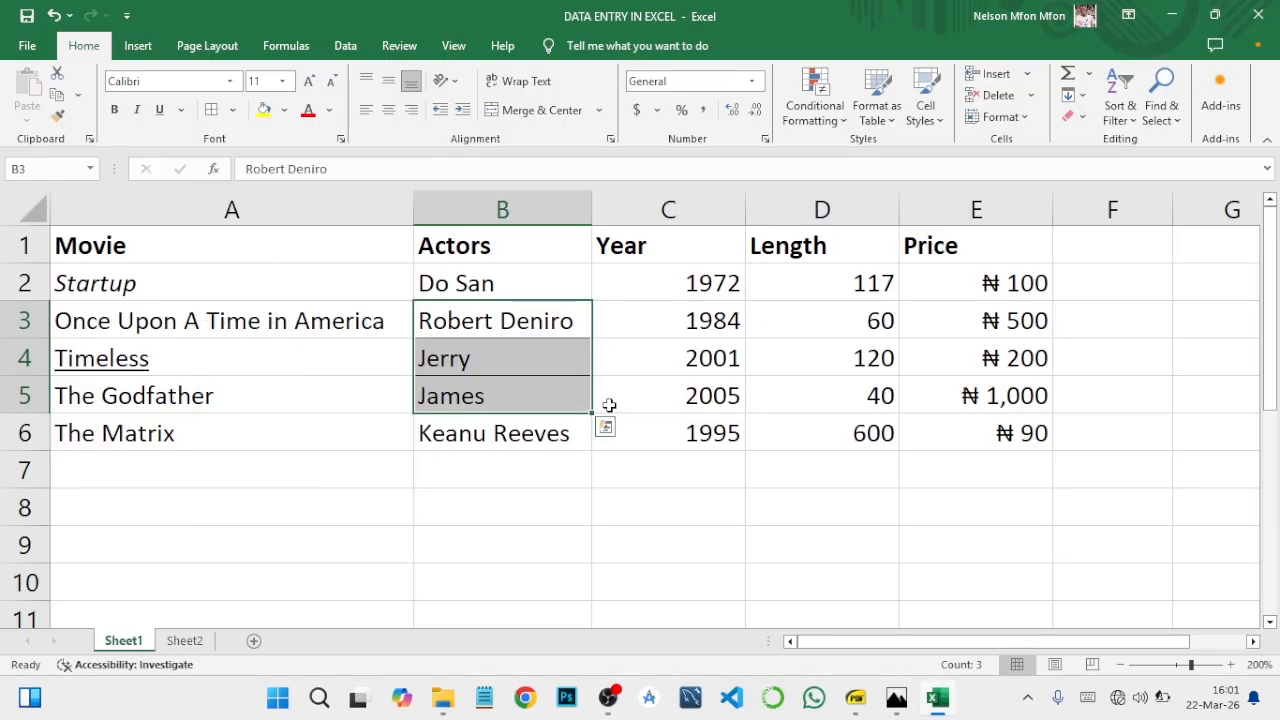
pyautogui.click(642, 491)
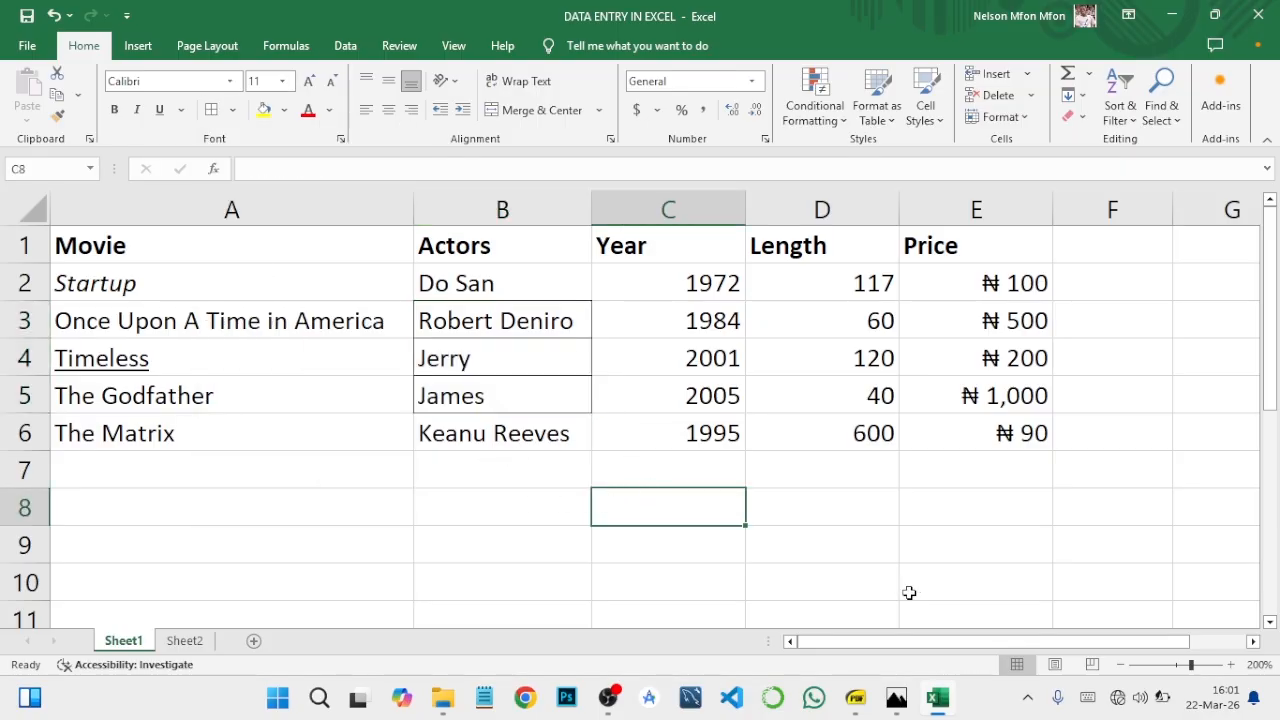
# Step: Check the course outline PDF, return to Excel, and give The Matrix cell A6 a dark blue fill and yellow font colour
pyautogui.click(856, 699)
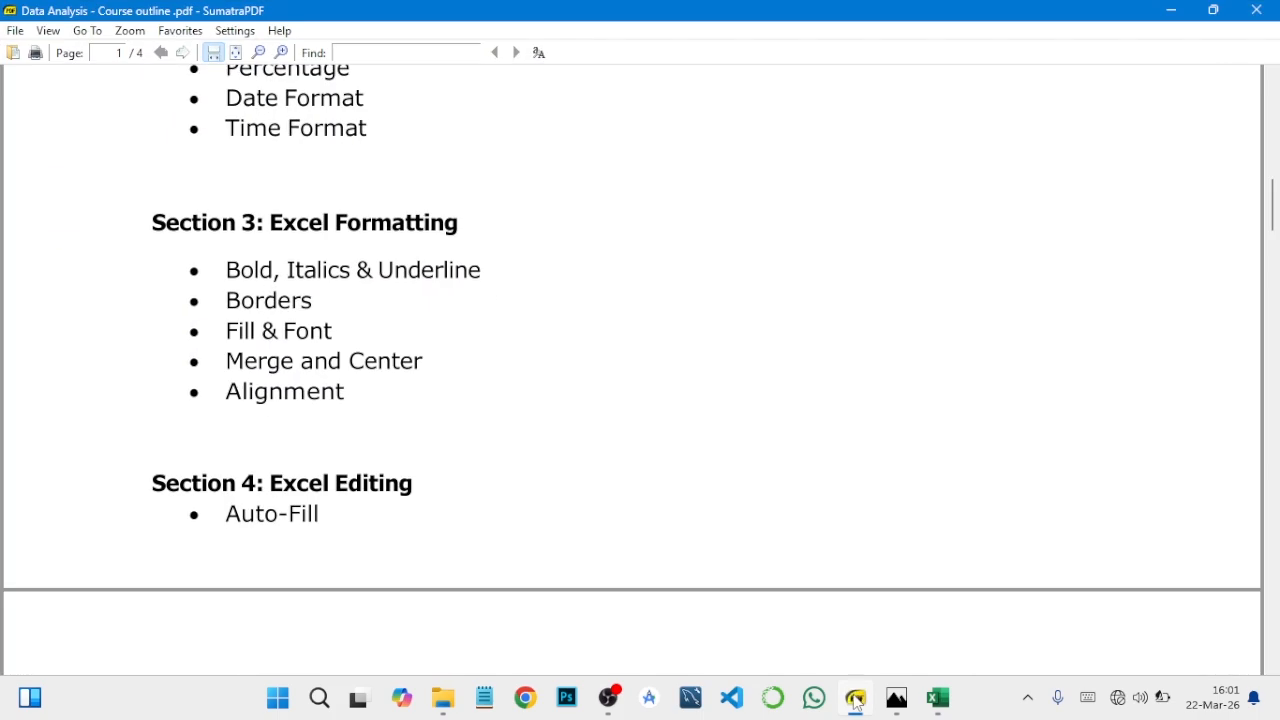
pyautogui.click(855, 700)
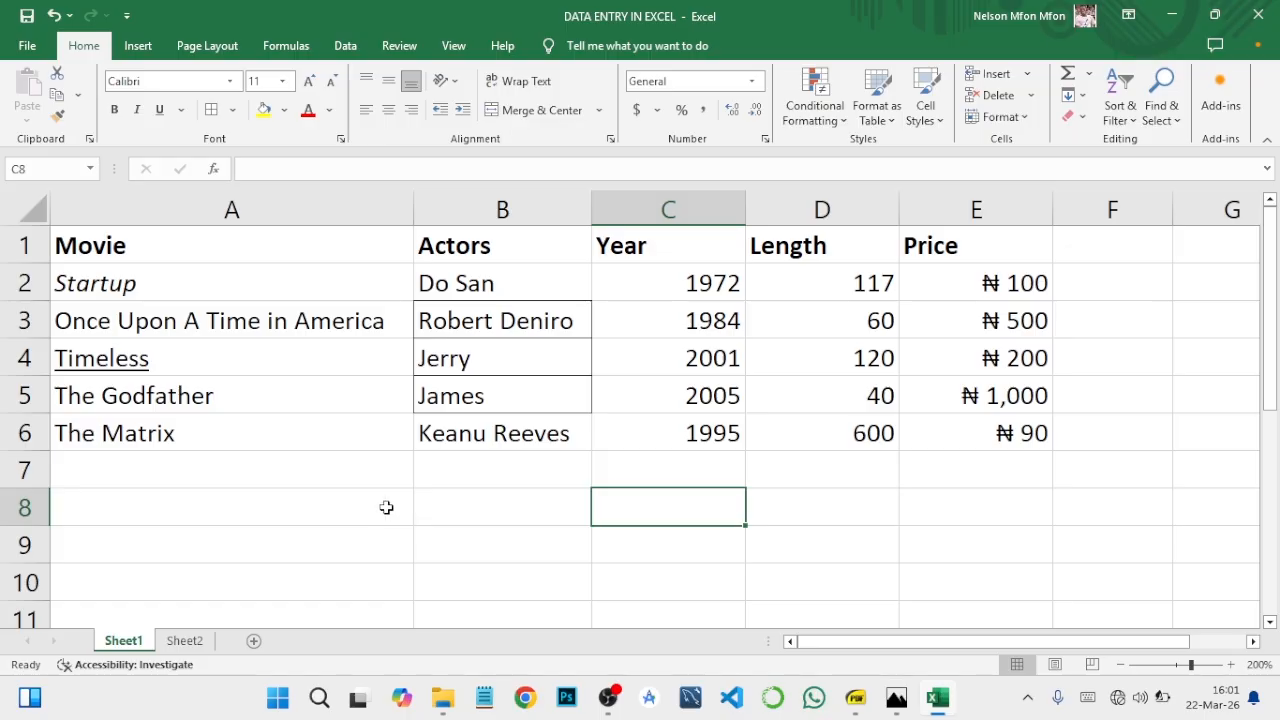
pyautogui.click(221, 442)
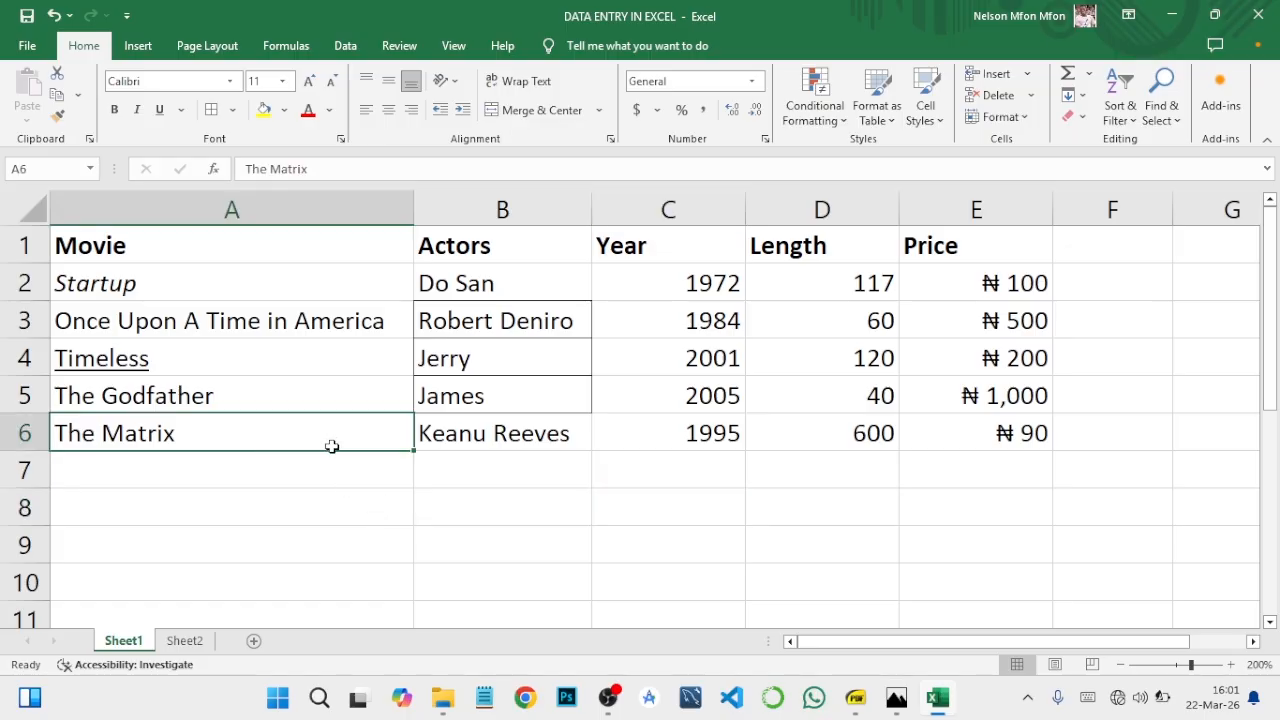
pyautogui.click(284, 112)
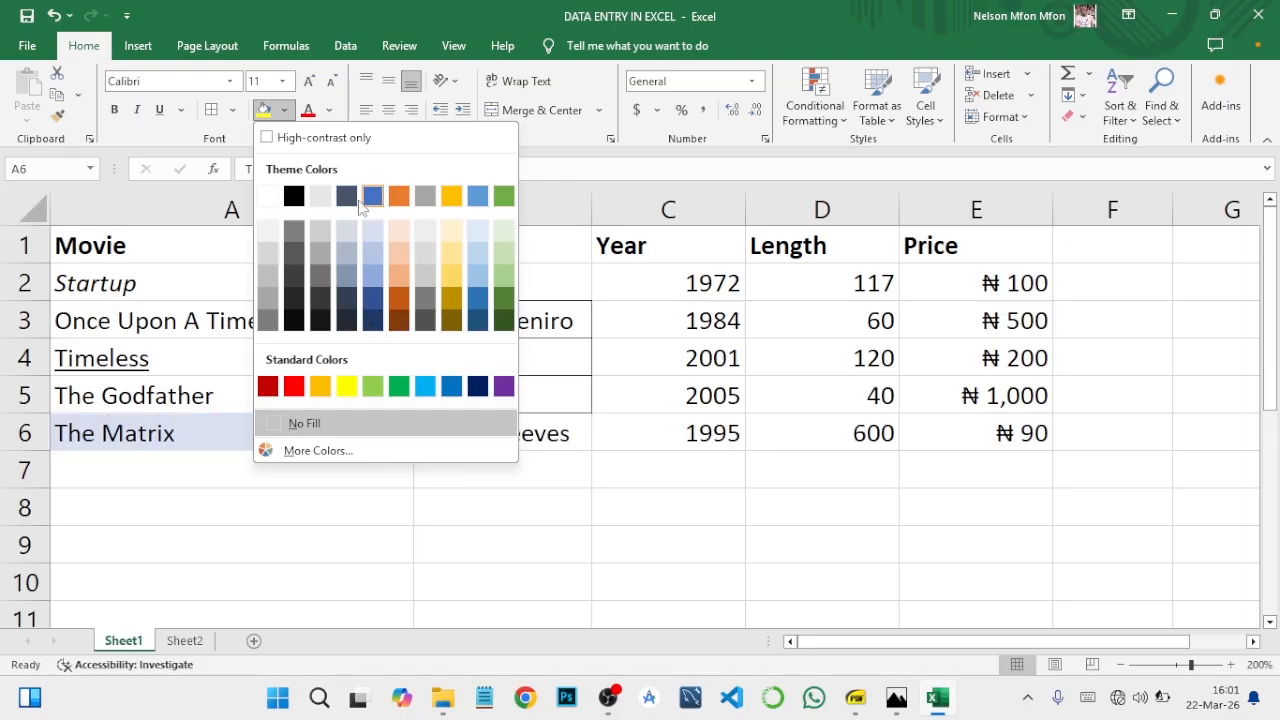
pyautogui.click(477, 387)
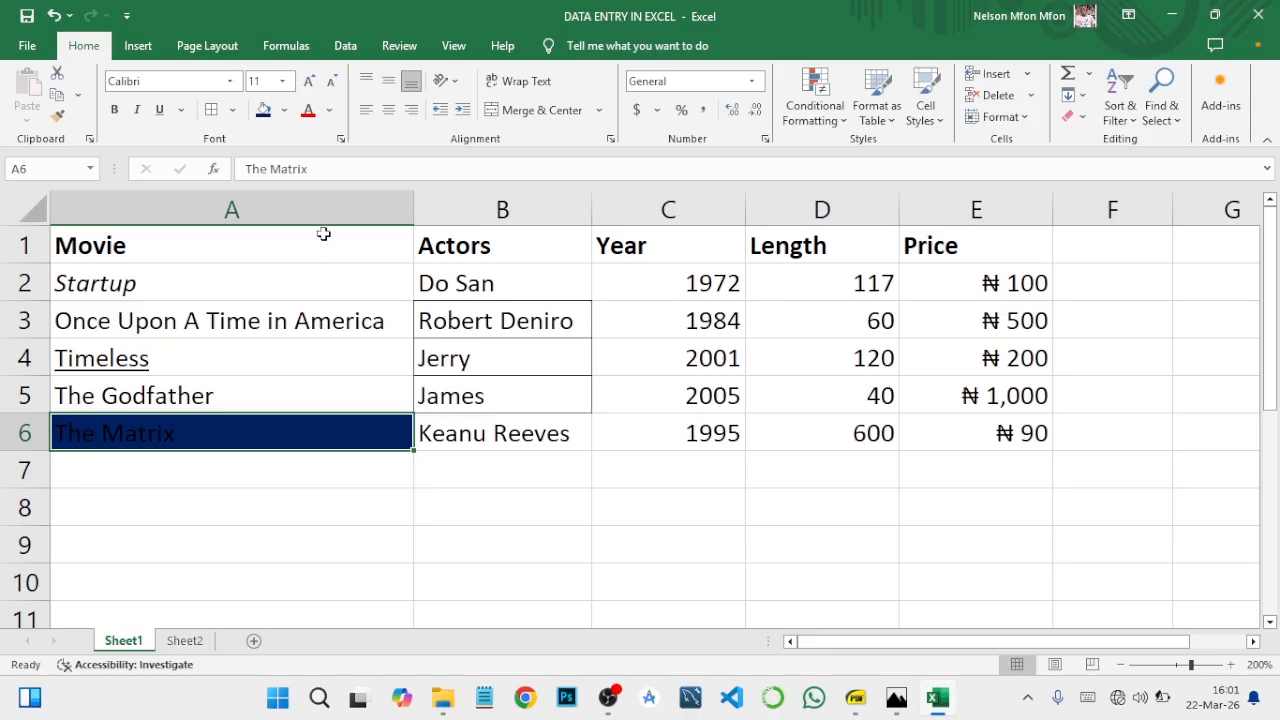
pyautogui.click(329, 110)
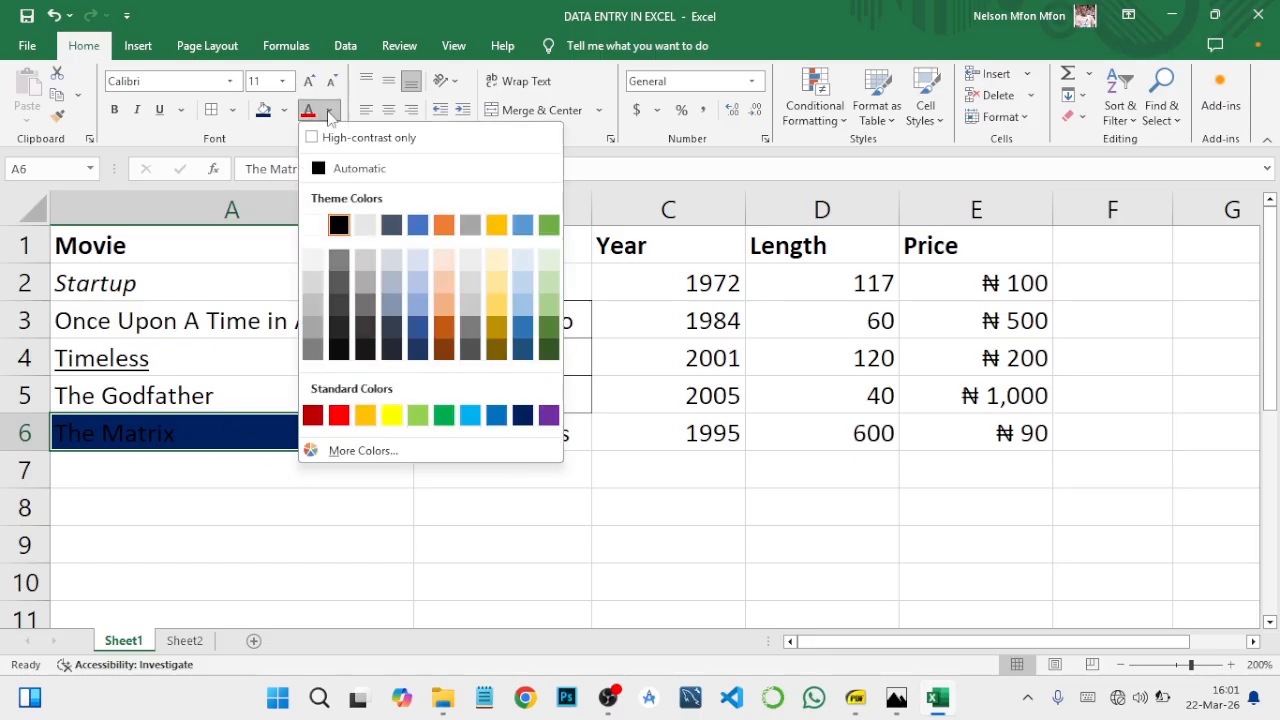
pyautogui.click(393, 415)
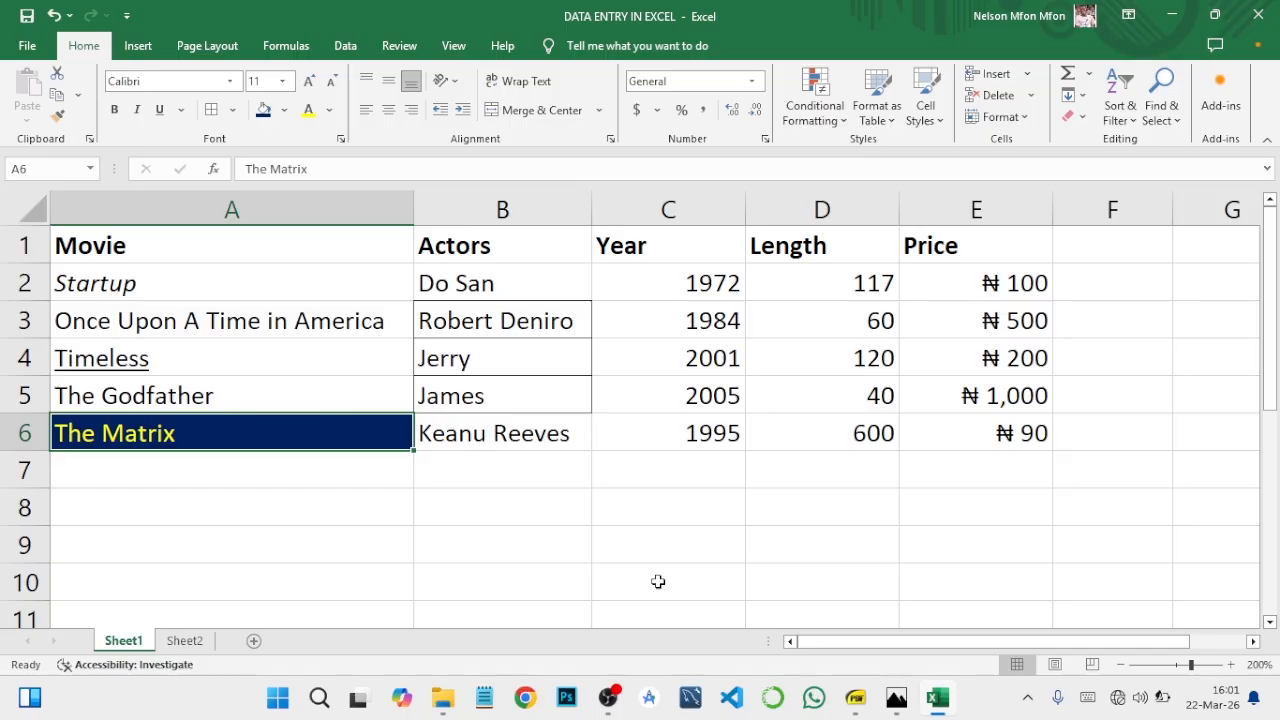
# Step: Check the course outline PDF in SumatraPDF, return to Excel, and try centre, left and right alignment on the years in C2:C6
pyautogui.click(859, 703)
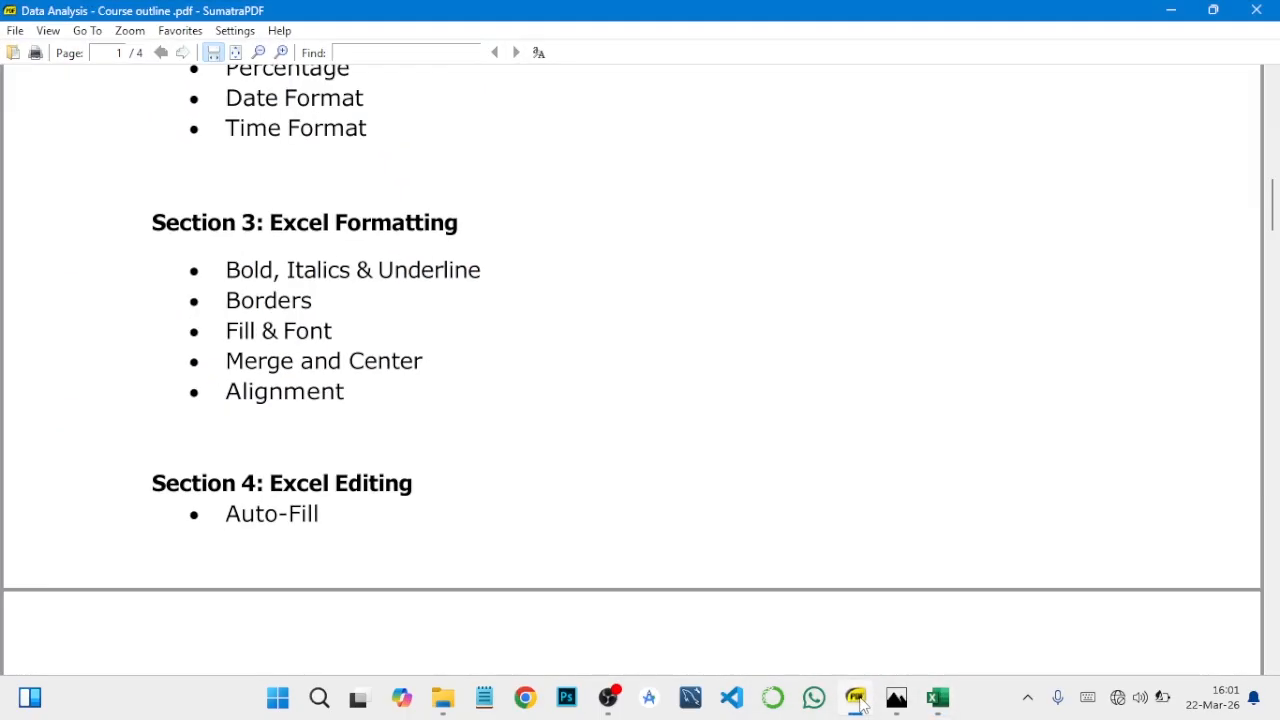
pyautogui.click(859, 703)
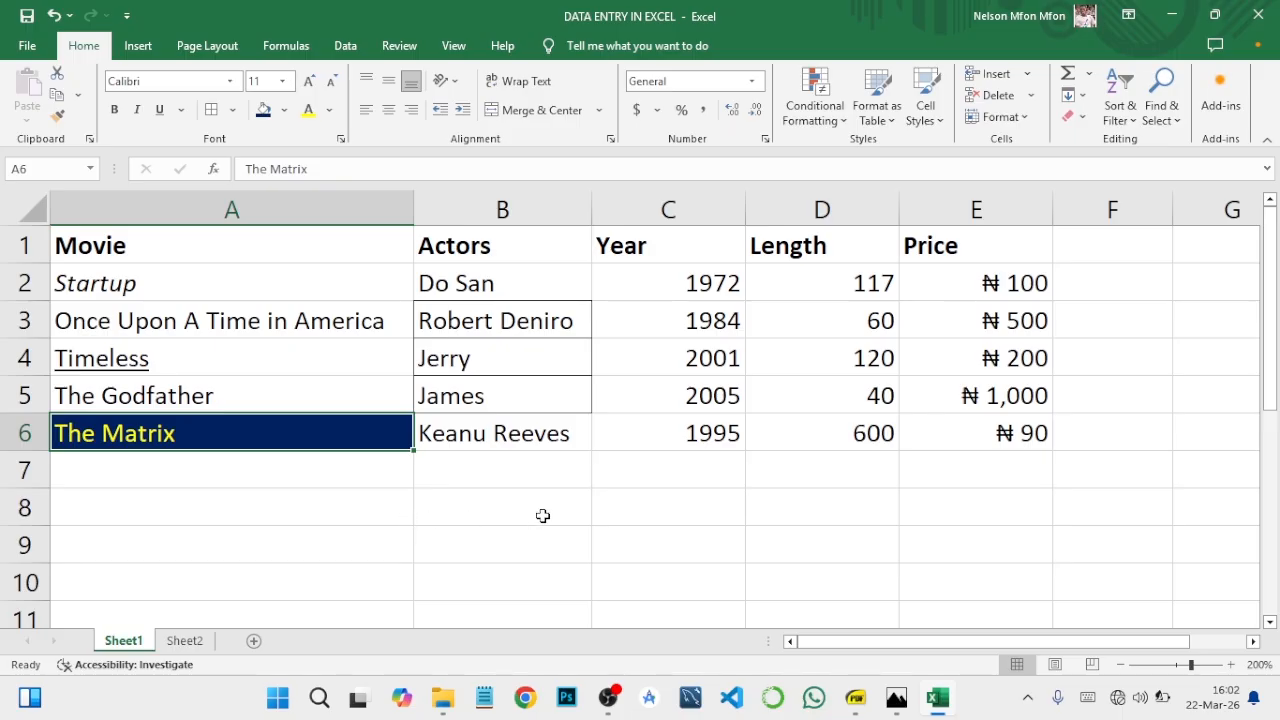
pyautogui.click(858, 703)
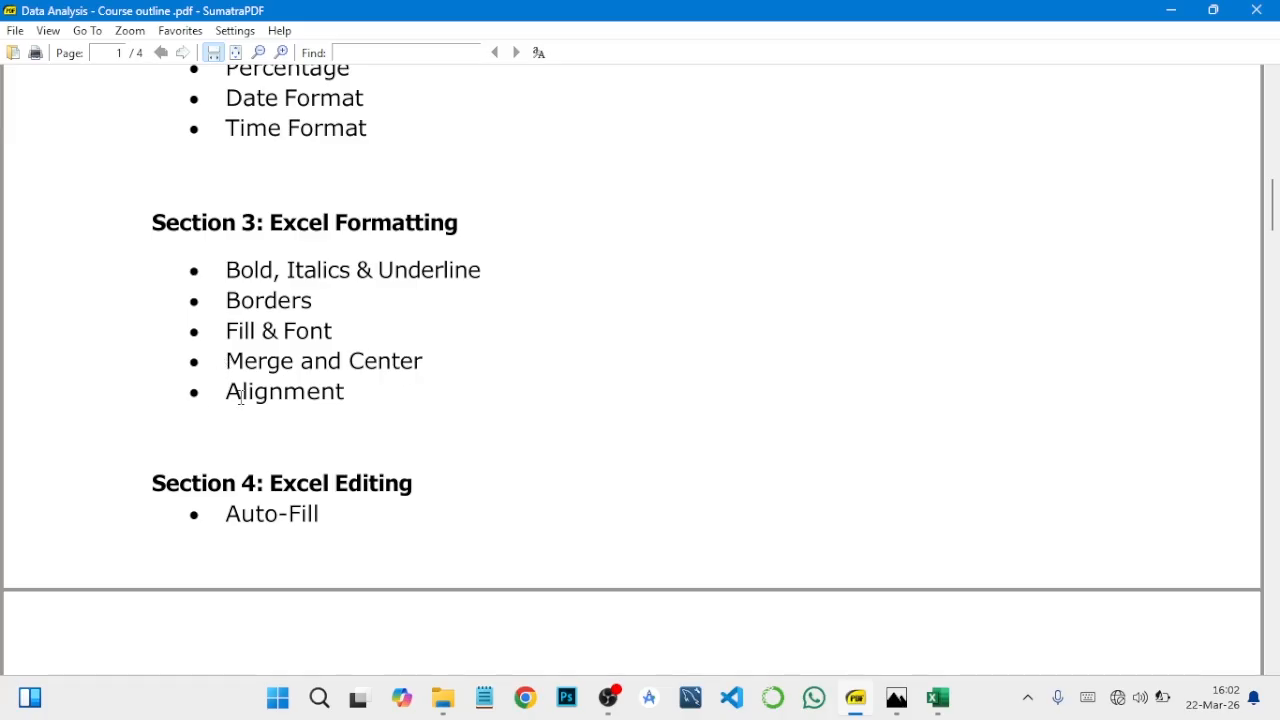
pyautogui.click(1172, 10)
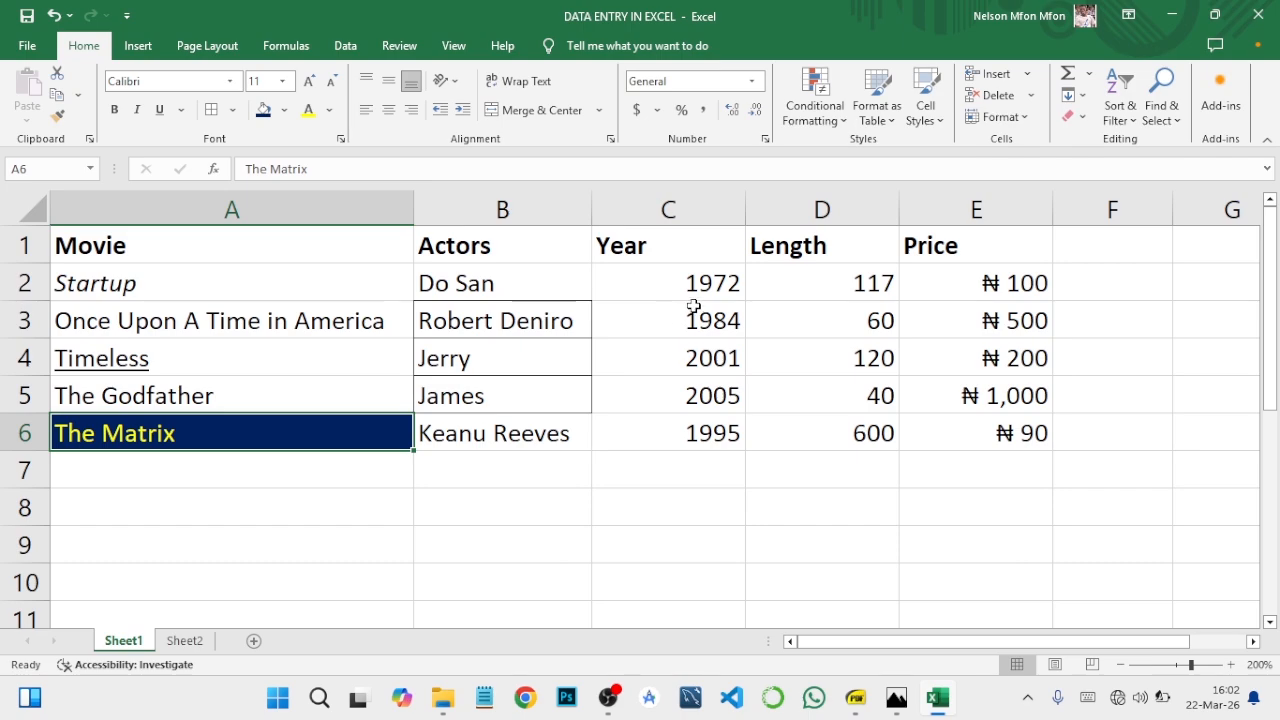
pyautogui.click(659, 278)
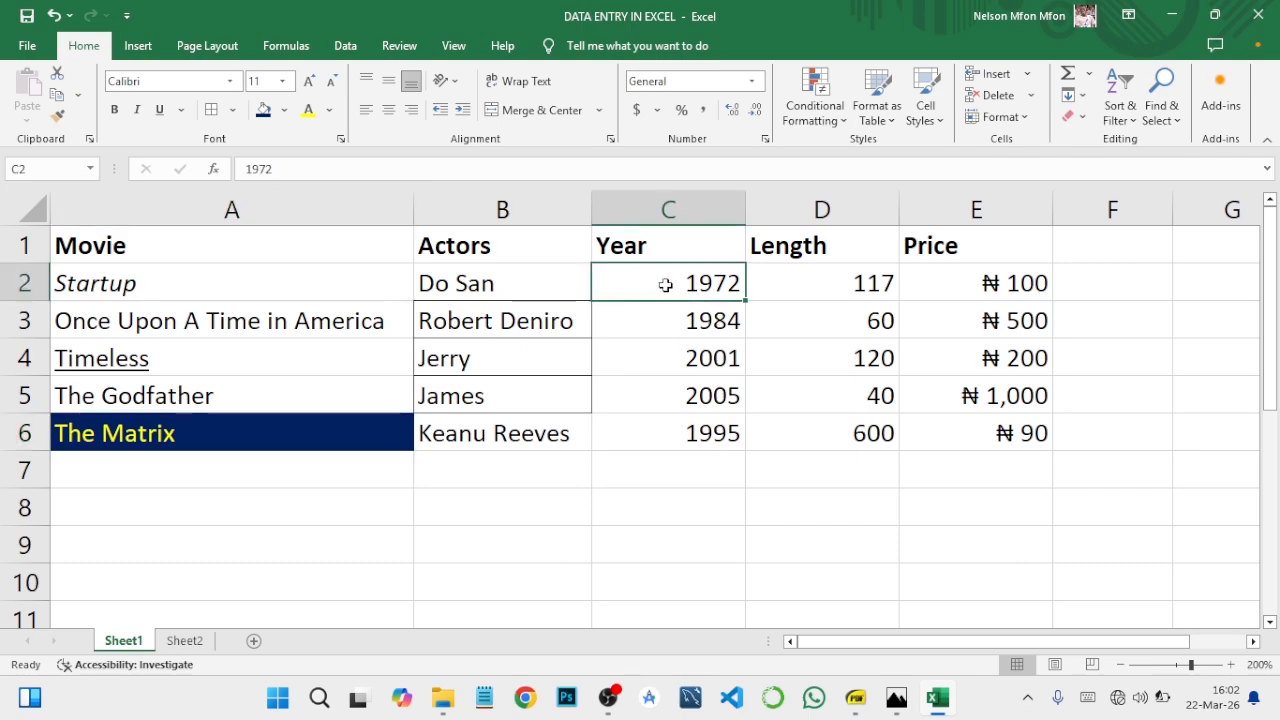
pyautogui.moveTo(665, 285); pyautogui.dragTo(706, 425)
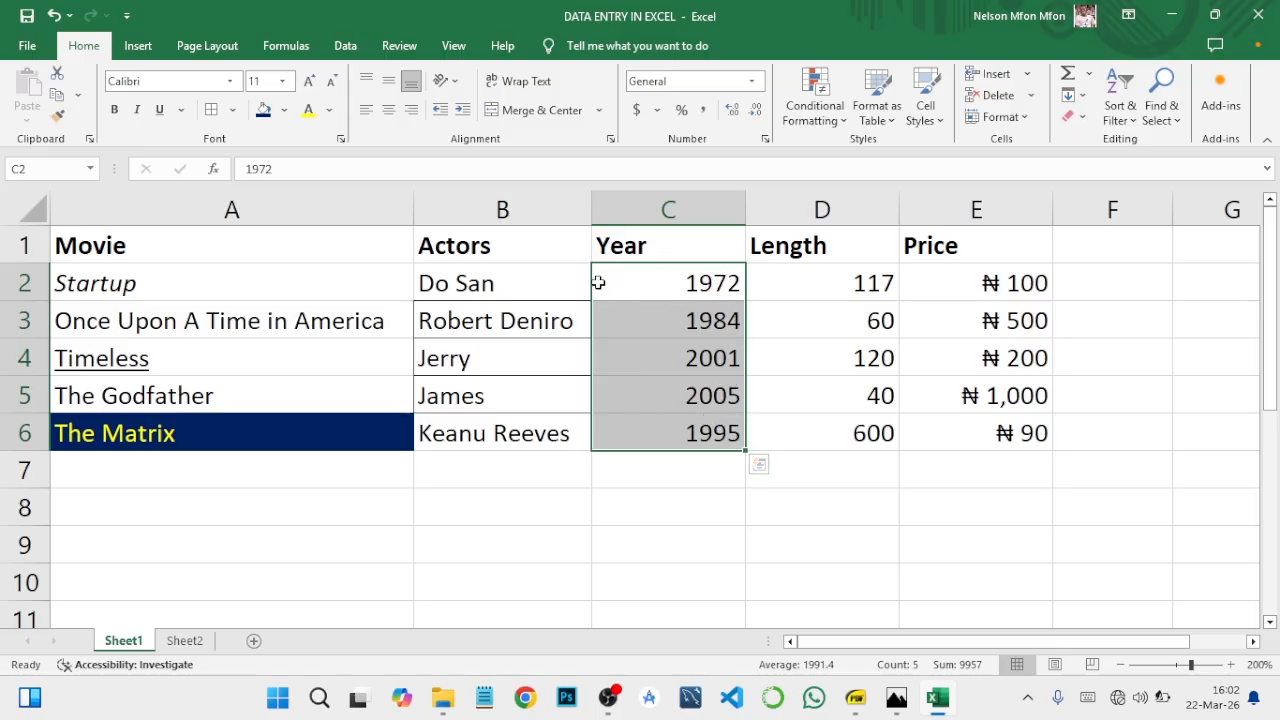
pyautogui.click(389, 110)
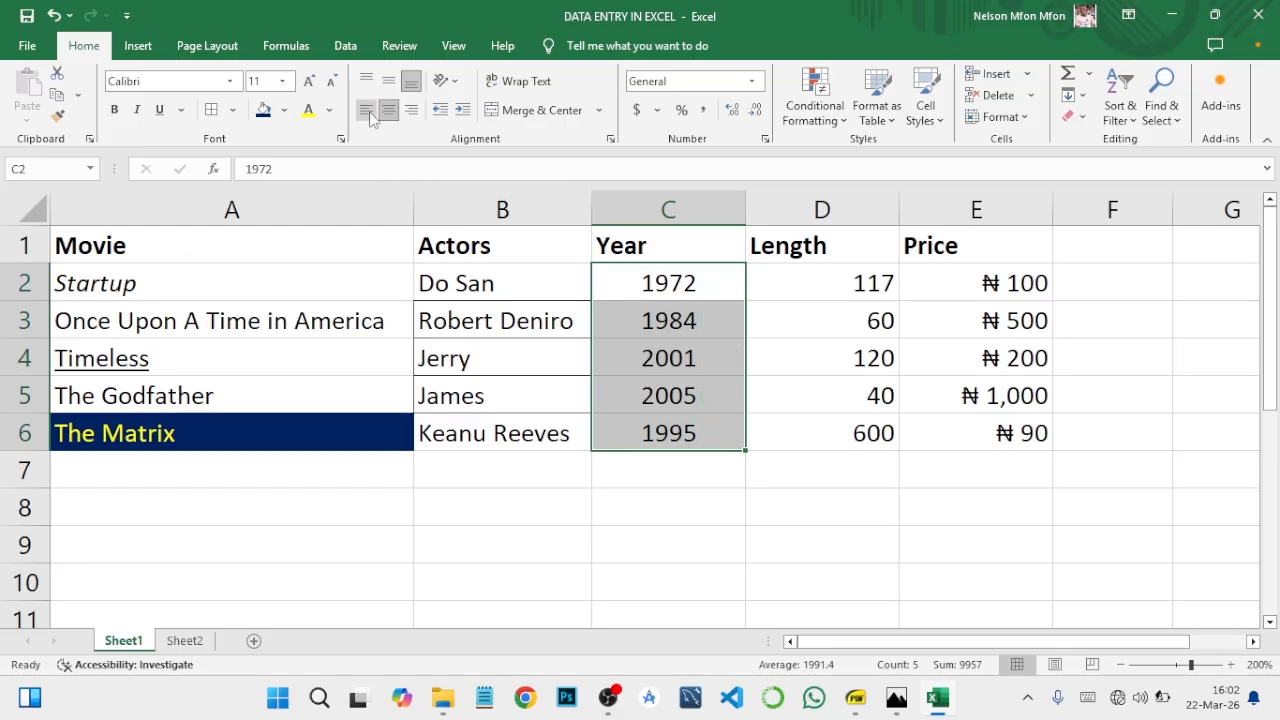
pyautogui.click(369, 113)
pyautogui.click(411, 110)
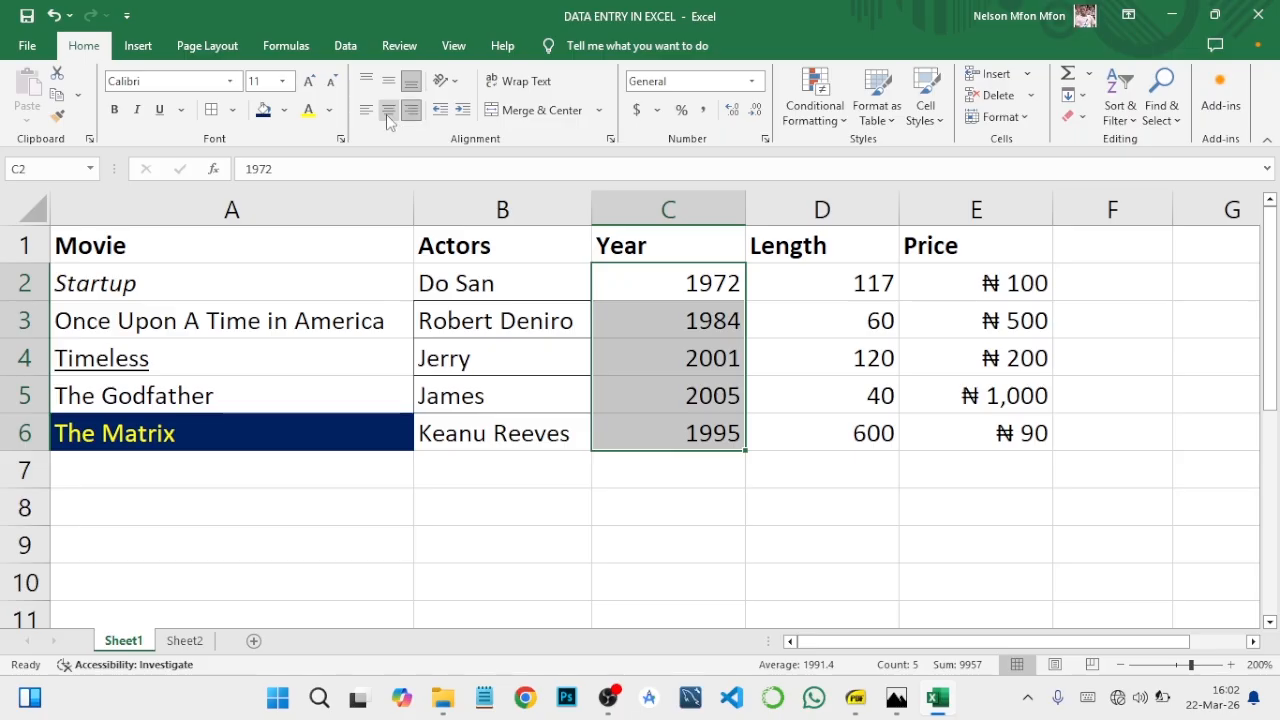
pyautogui.click(389, 112)
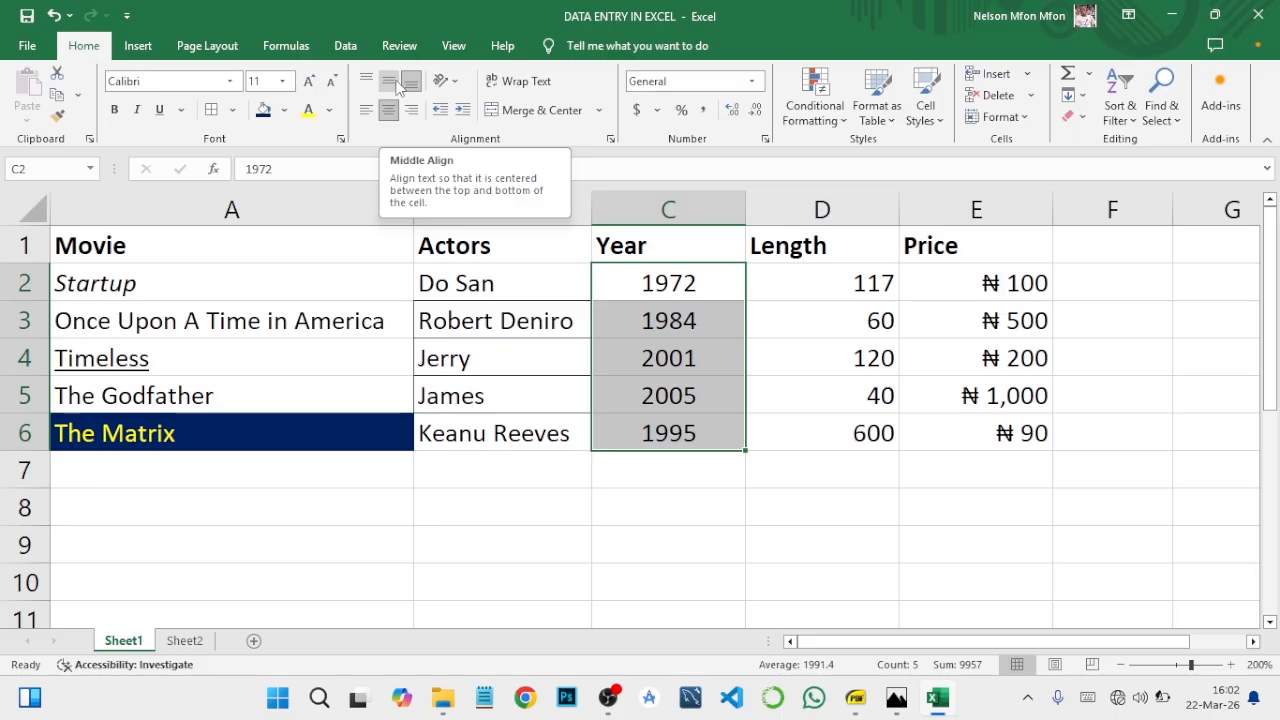
# Step: Right-align the years in cells C2:C6
pyautogui.click(645, 305)
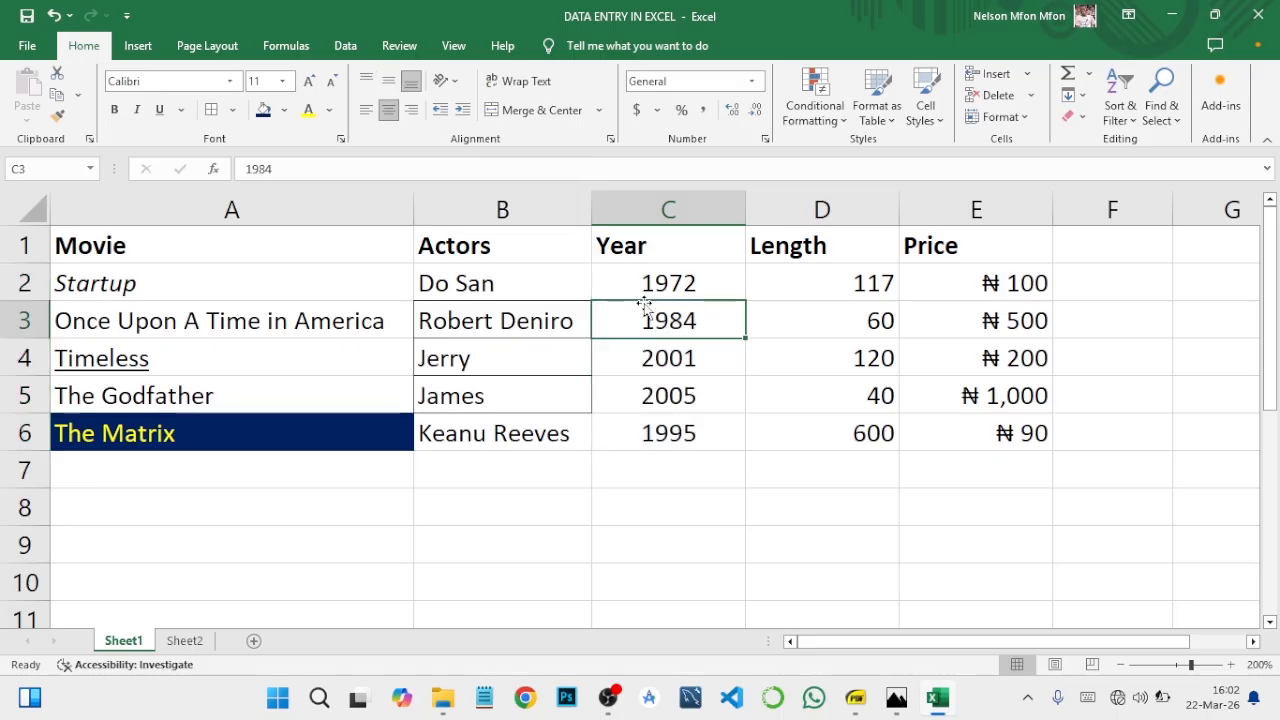
pyautogui.moveTo(640, 280); pyautogui.dragTo(670, 428)
pyautogui.click(411, 110)
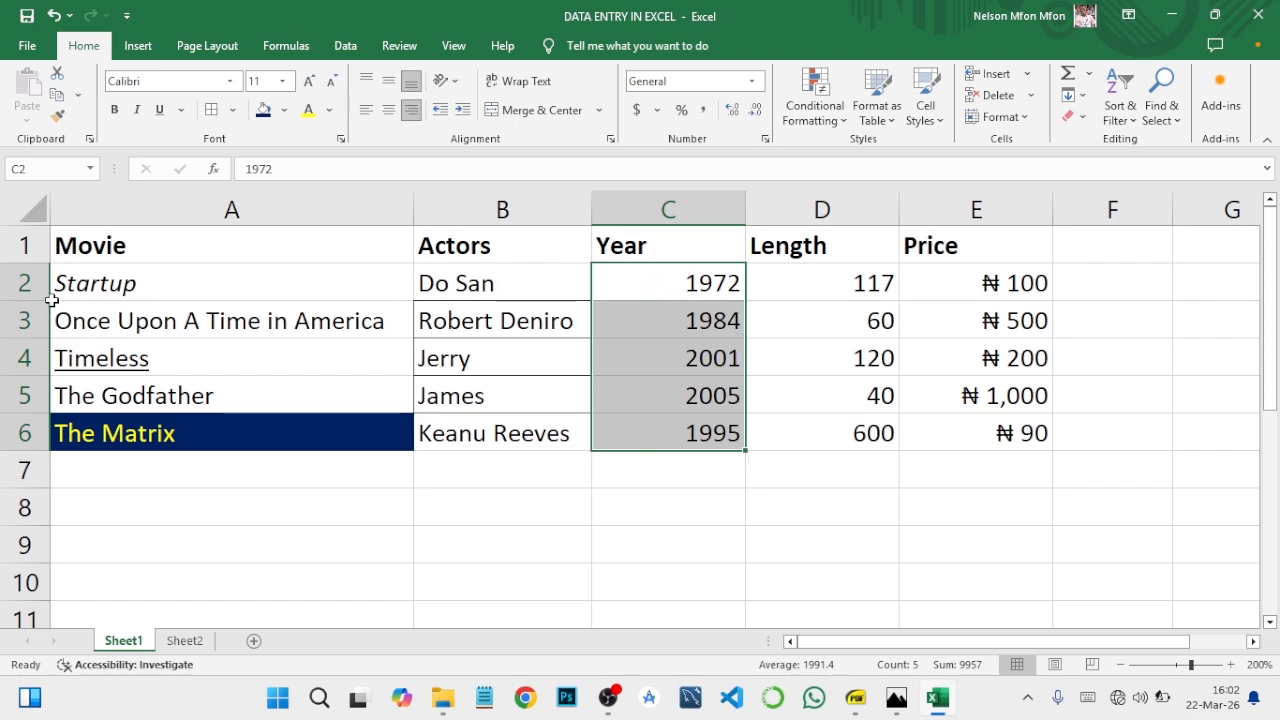
# Step: Make row 2 about twice as tall and try left, right and centre alignment on the year in C2, ending with centre
pyautogui.moveTo(50, 300); pyautogui.dragTo(52, 340)
pyautogui.click(648, 309)
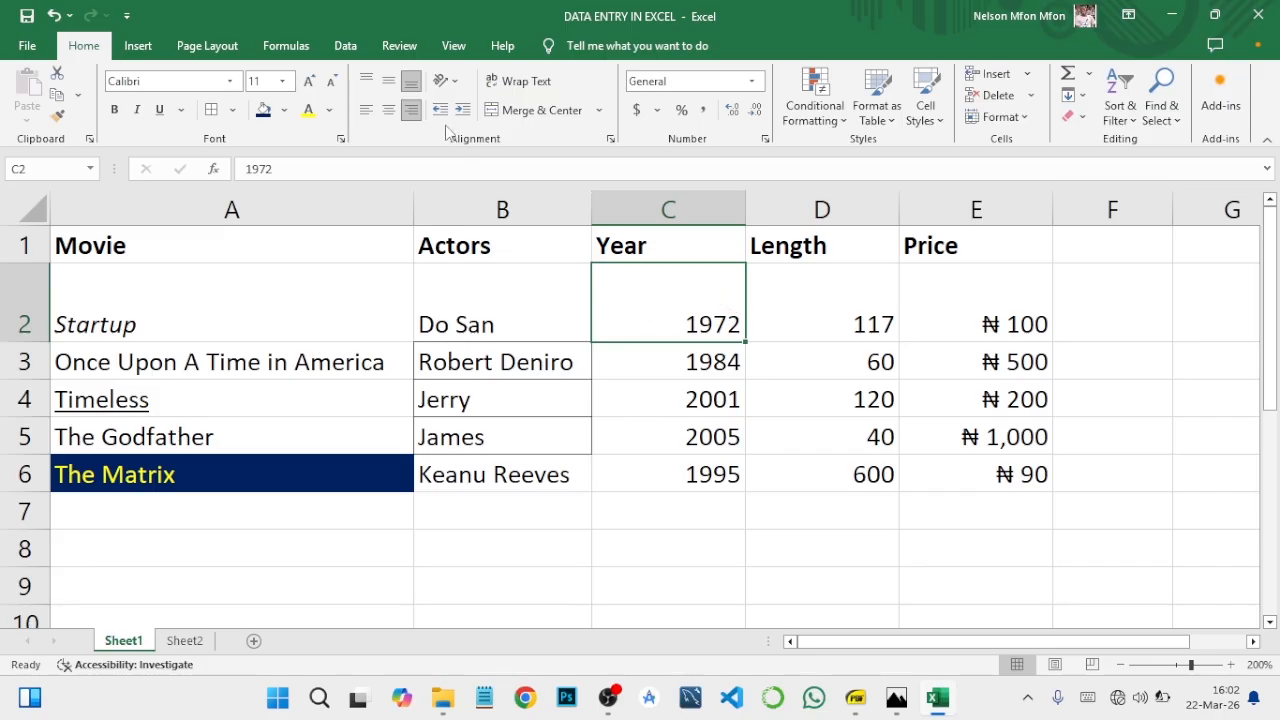
pyautogui.click(389, 112)
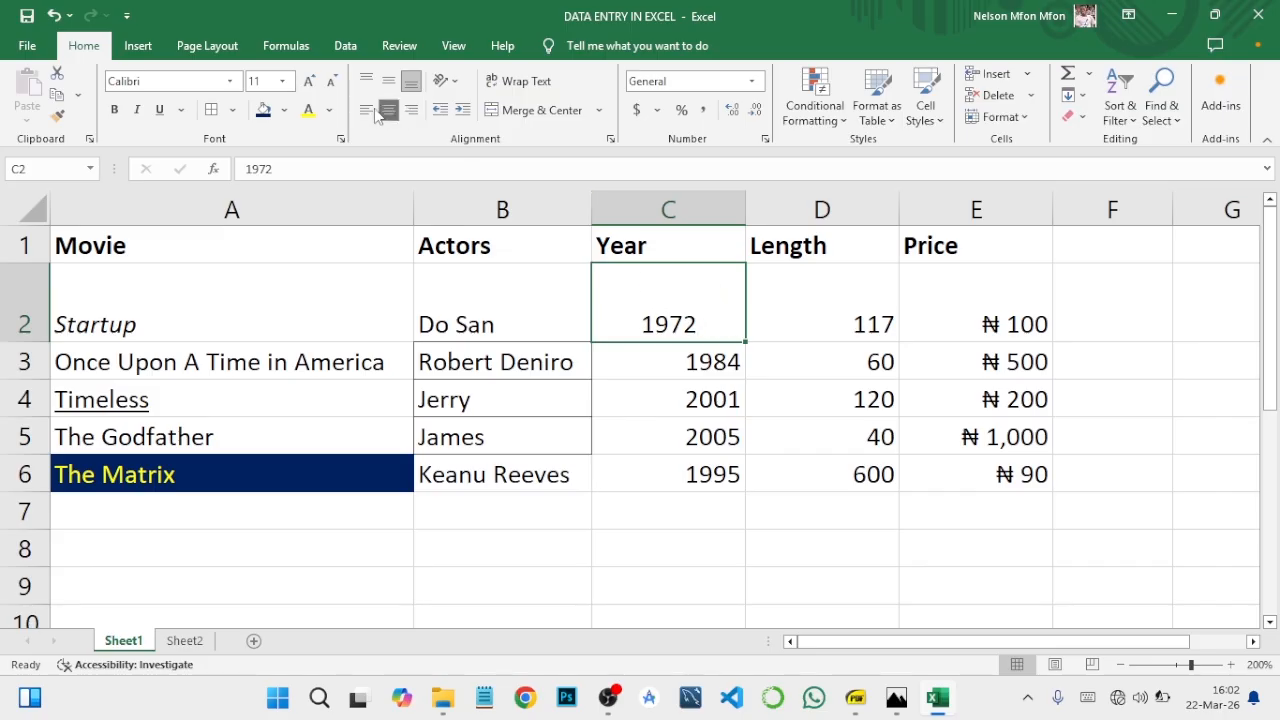
pyautogui.click(365, 110)
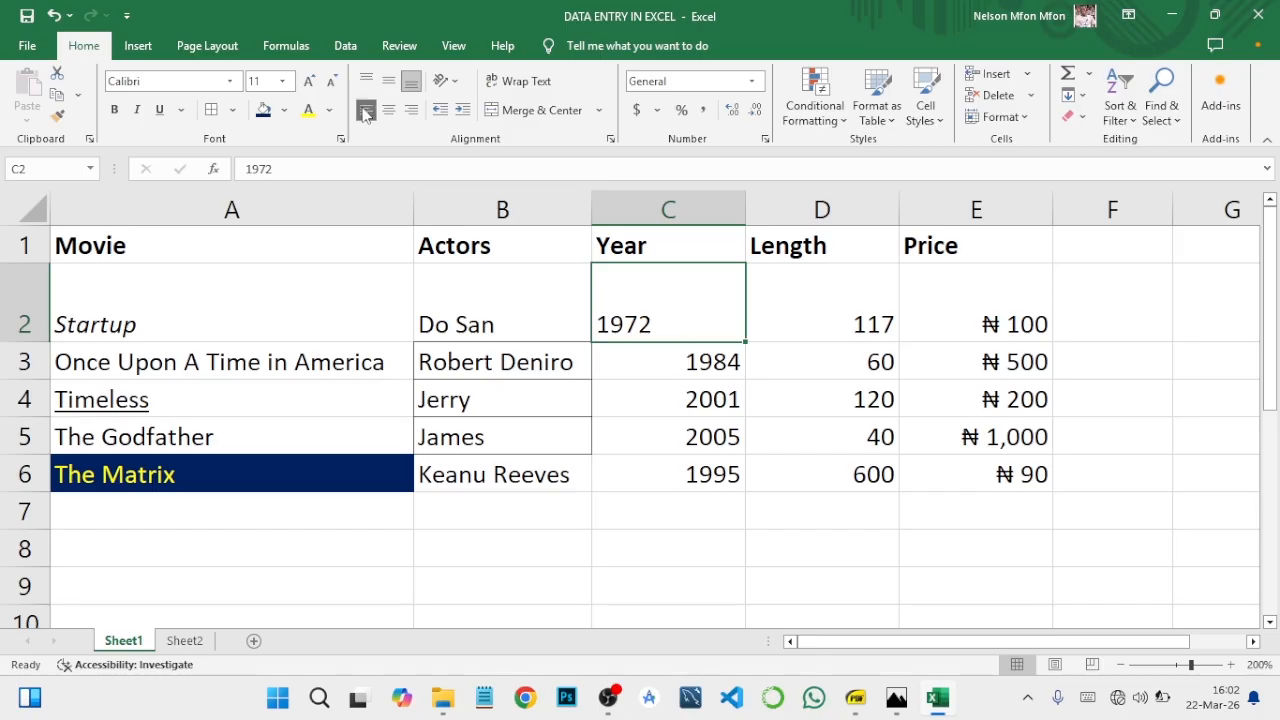
pyautogui.click(405, 111)
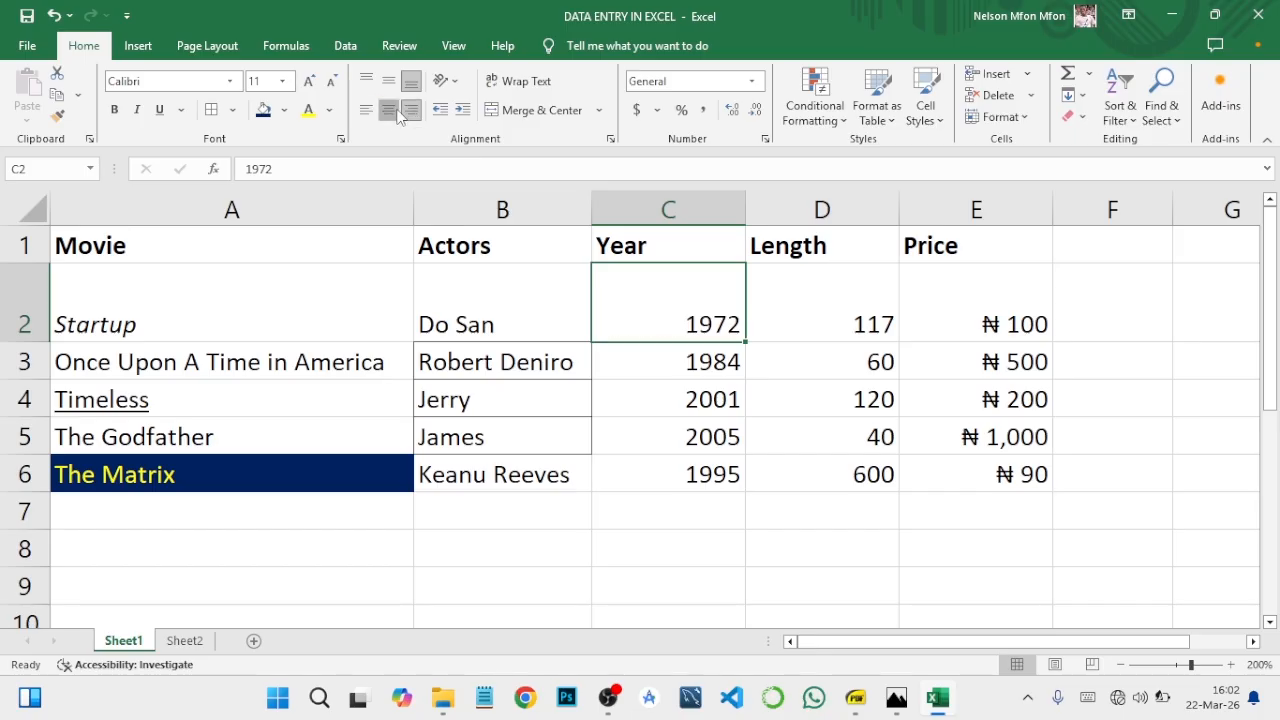
pyautogui.click(394, 111)
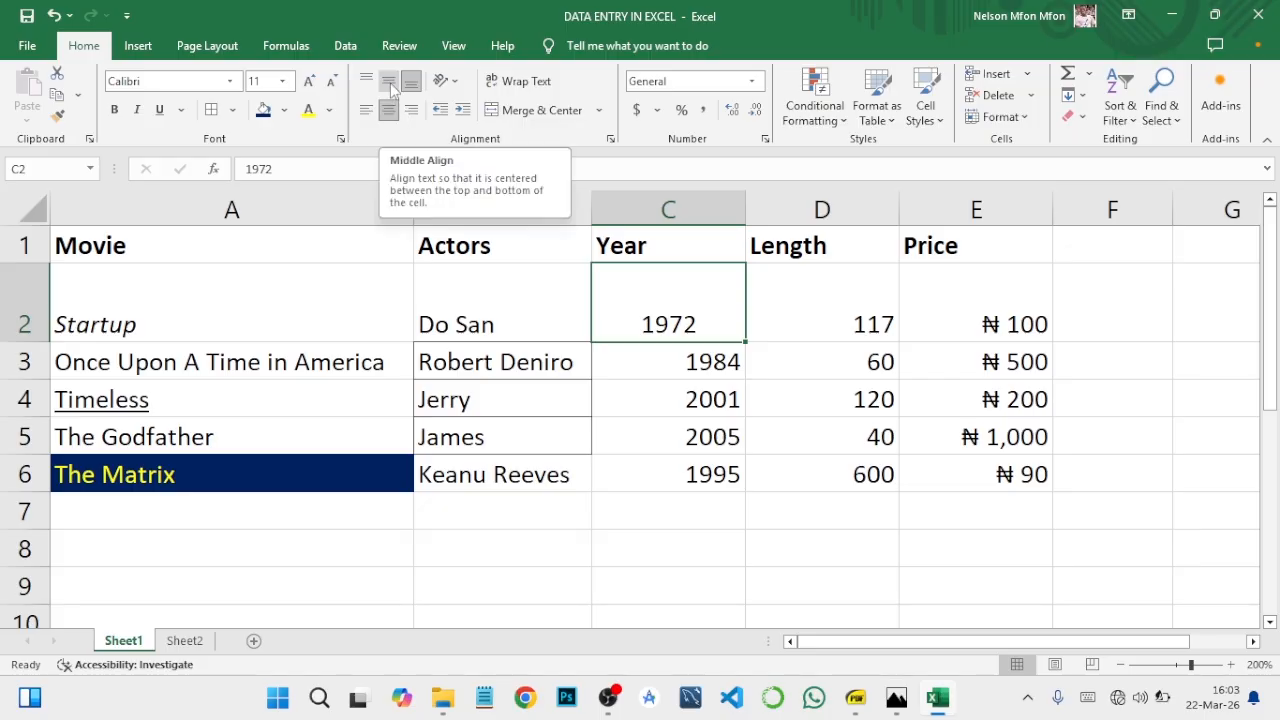
# Step: Try middle, top and bottom vertical alignment on cell C2, with the year left-aligned horizontally
pyautogui.click(390, 86)
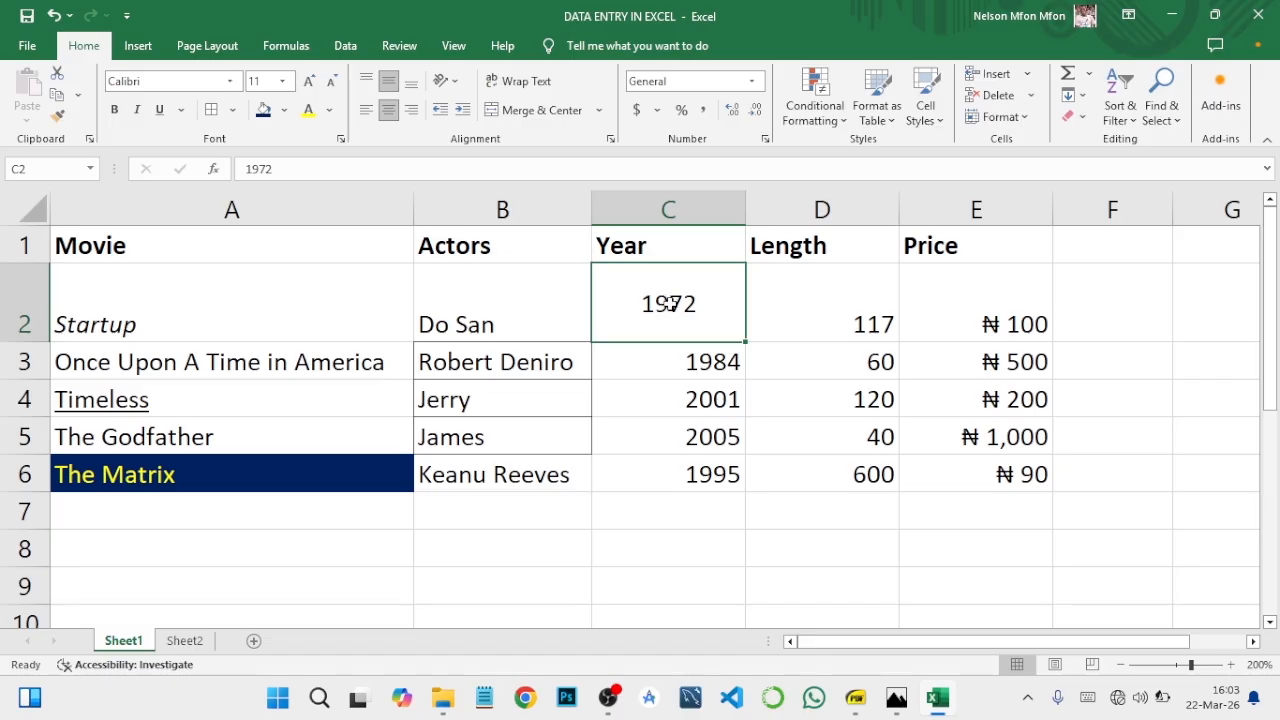
pyautogui.click(369, 81)
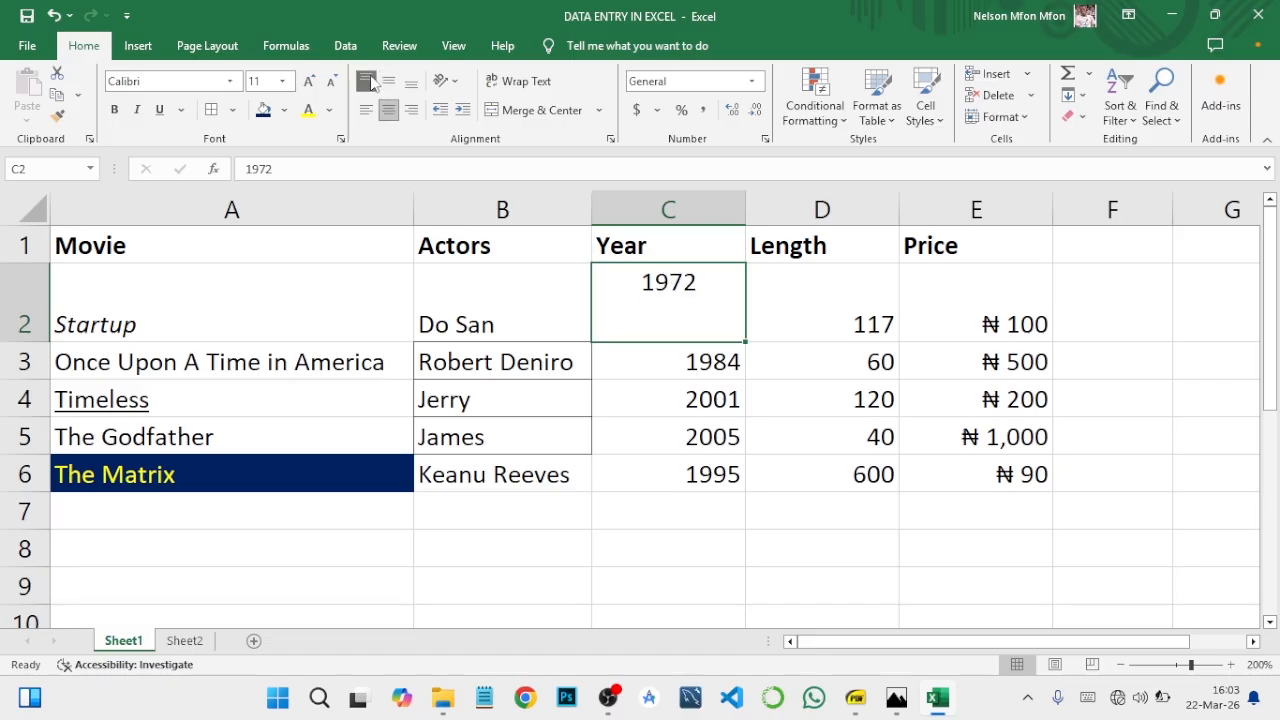
pyautogui.click(366, 110)
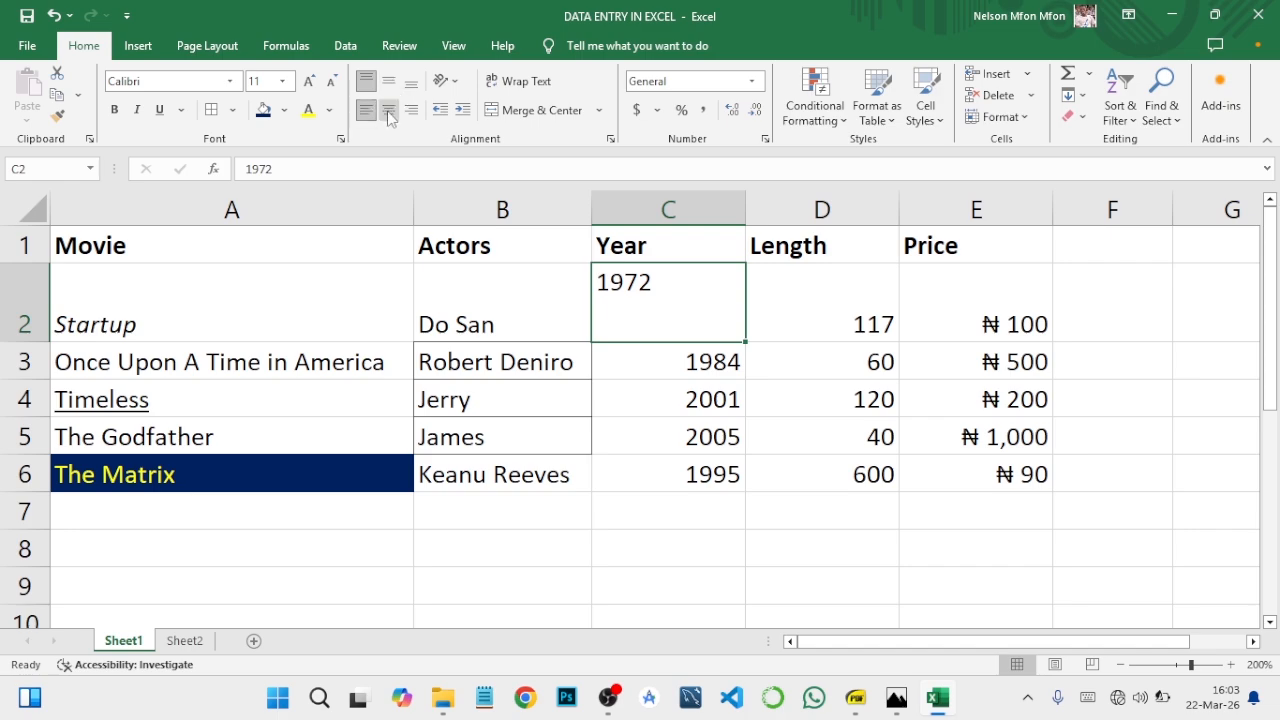
pyautogui.click(410, 86)
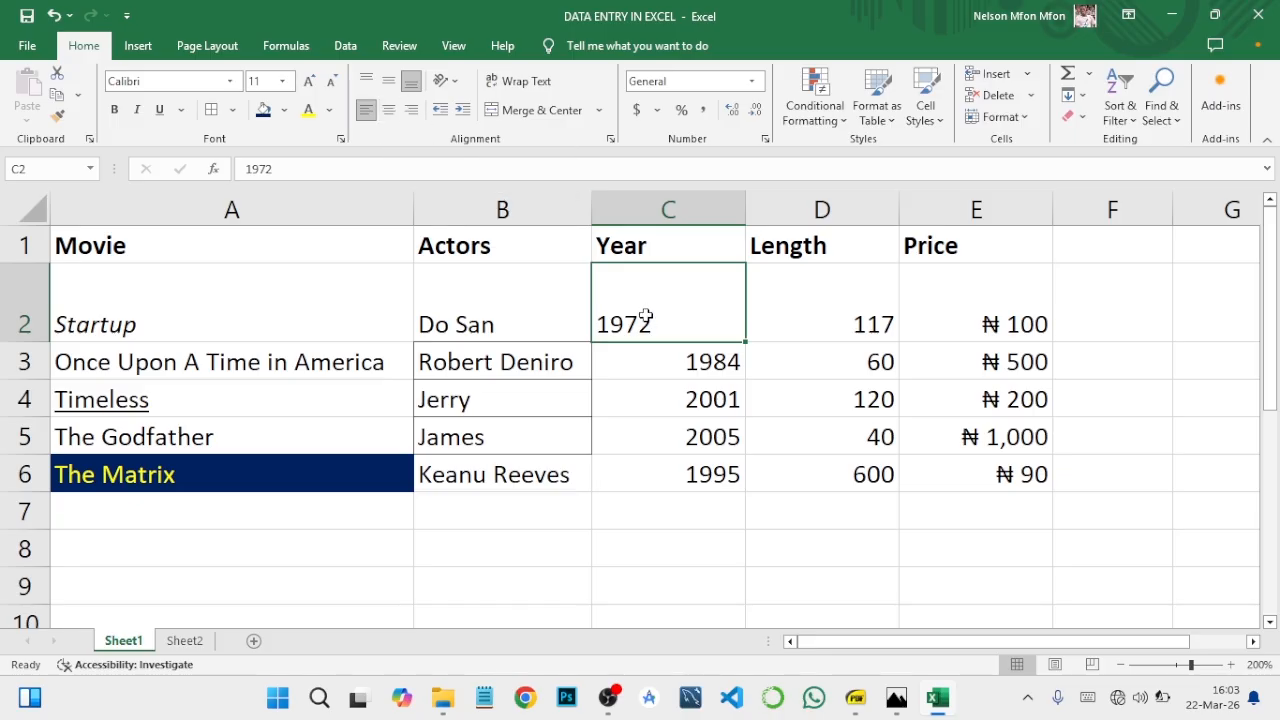
# Step: Auto-fit the height of row 2 and right-align cell C2
pyautogui.doubleClick(50, 341)
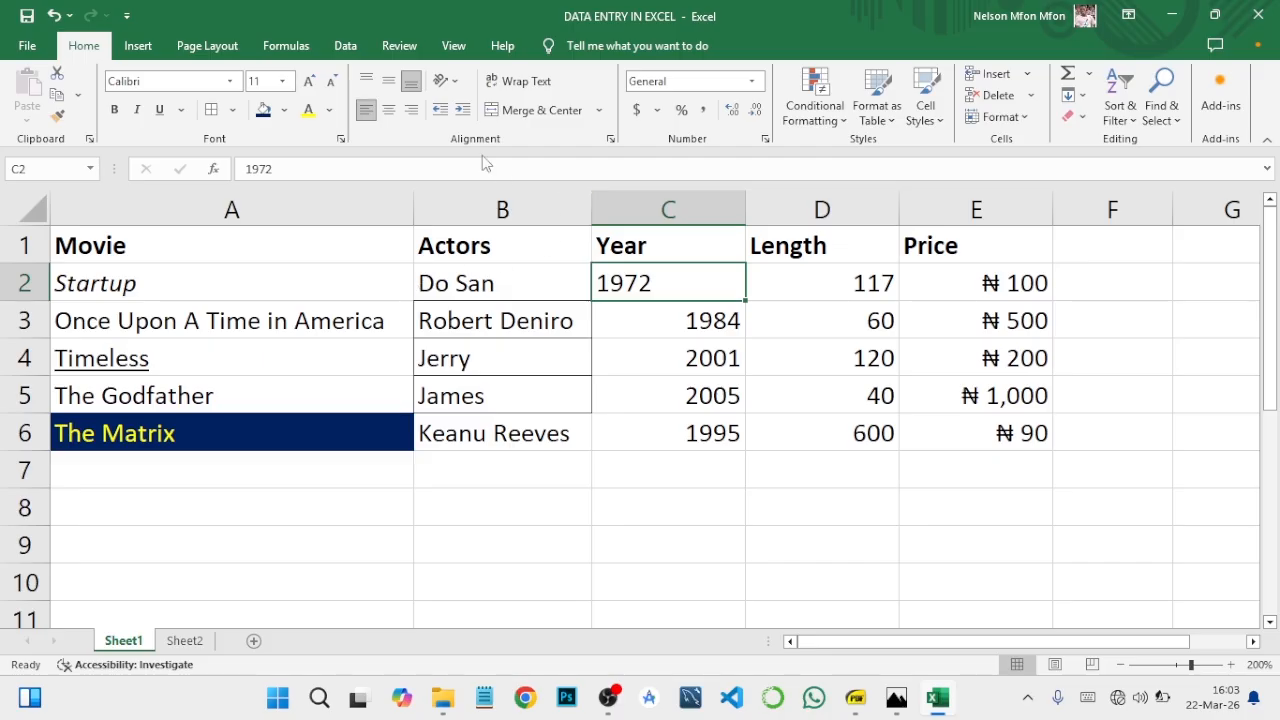
pyautogui.click(412, 108)
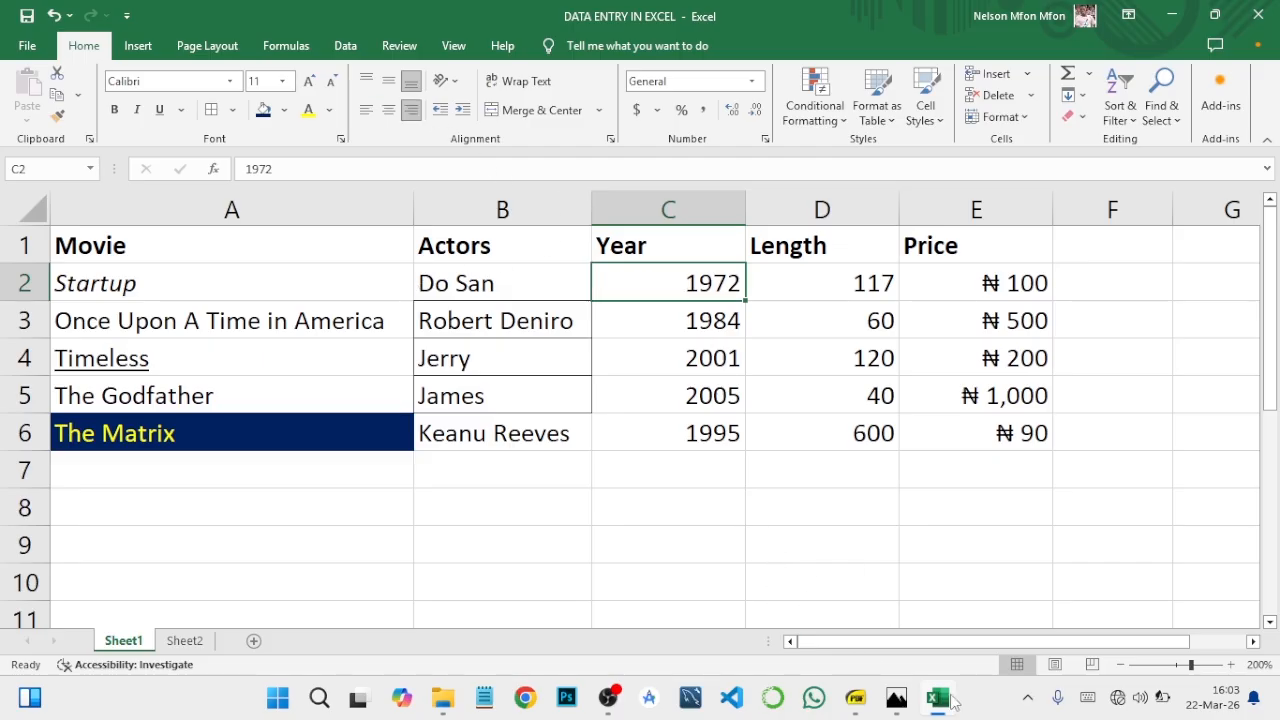
# Step: Check the course outline PDF in SumatraPDF, return to Excel, and insert a blank row above the header row
pyautogui.click(860, 700)
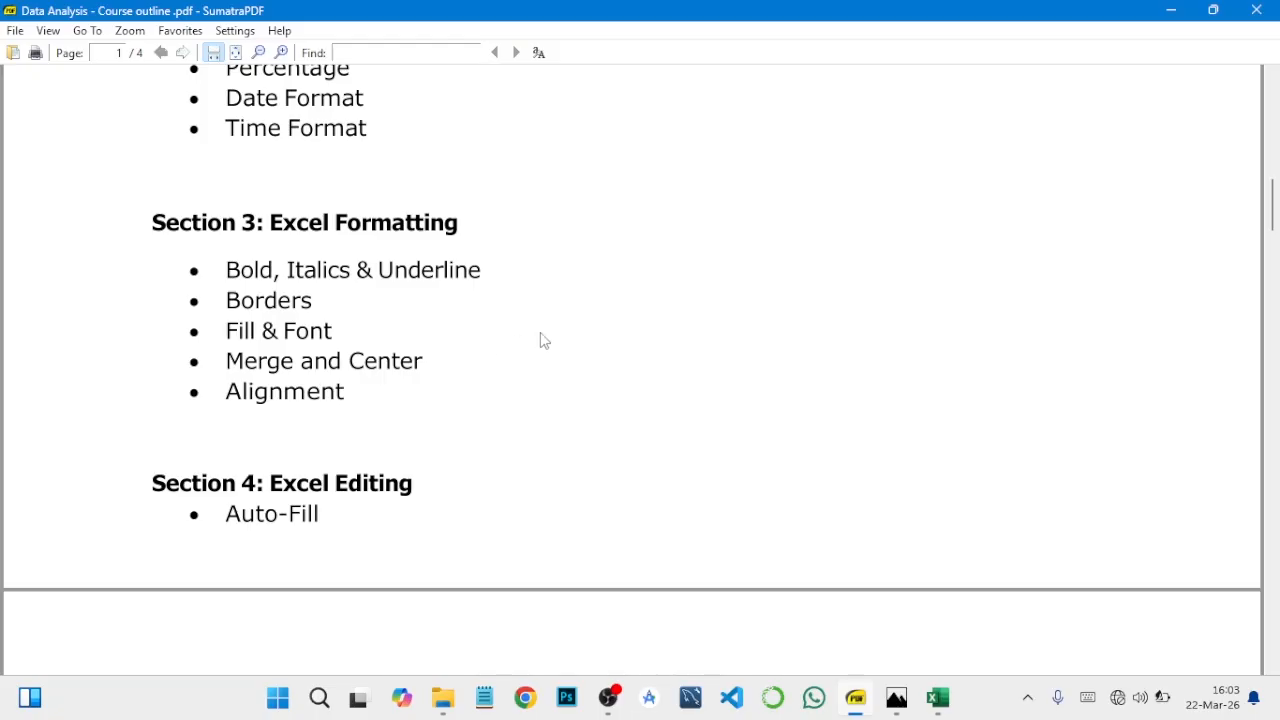
pyautogui.click(1170, 10)
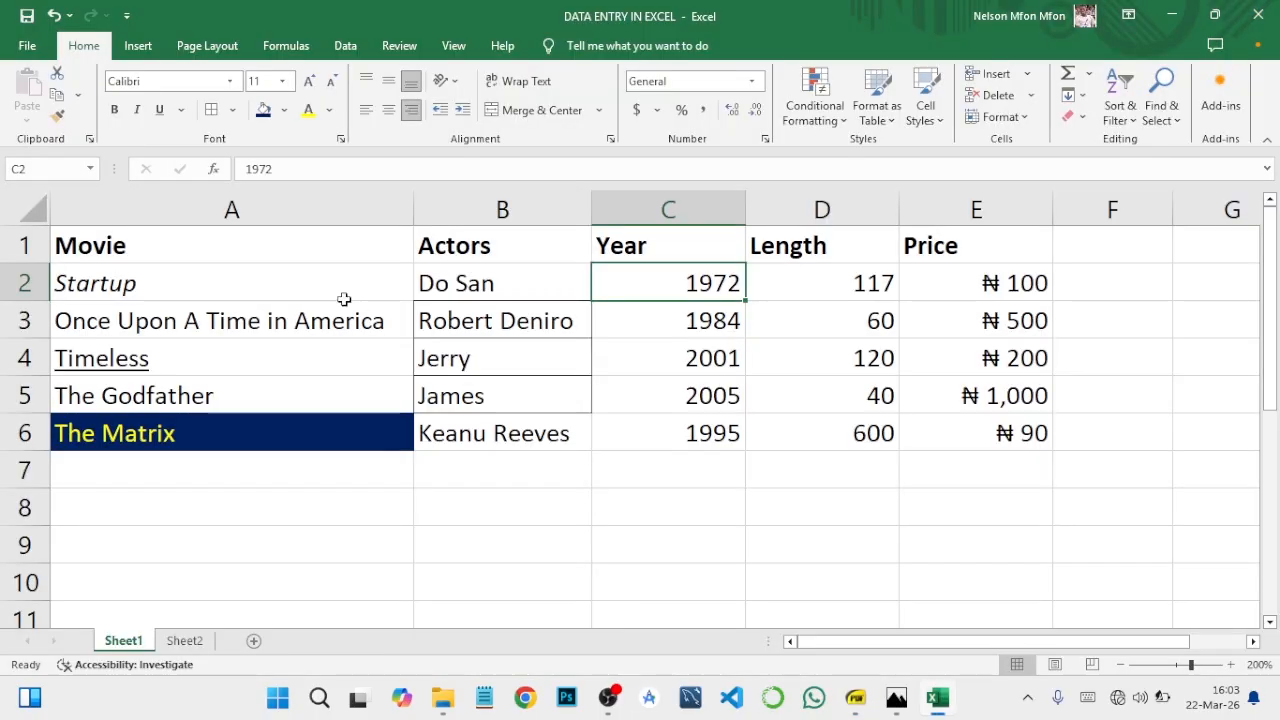
pyautogui.click(25, 246)
pyautogui.rightClick(25, 248)
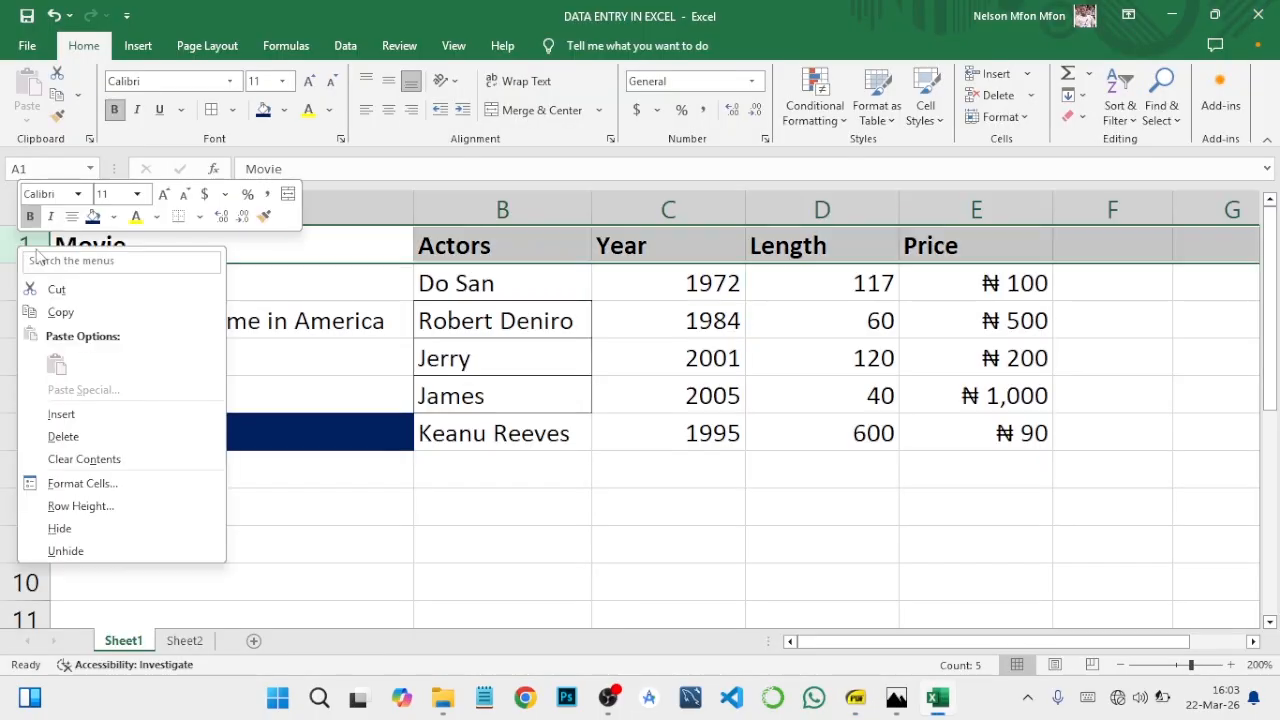
pyautogui.click(61, 414)
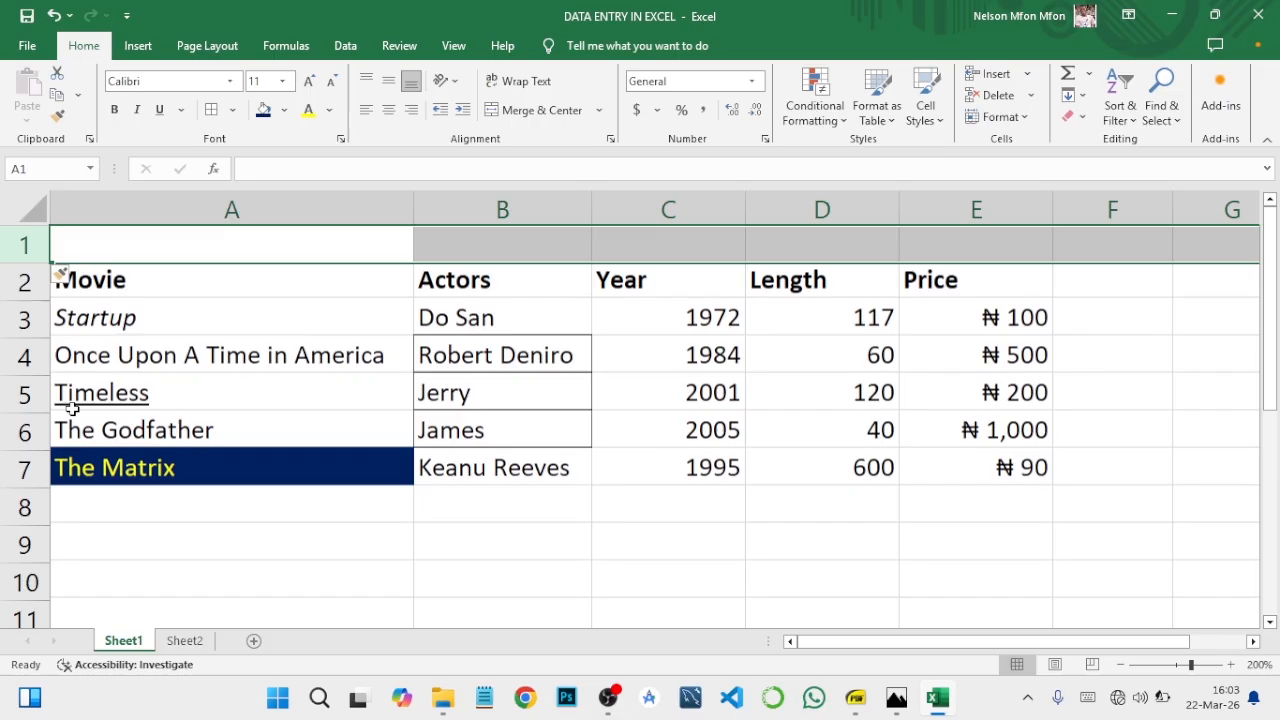
# Step: Enter the title FAVORITE MOVIES in cell A1
pyautogui.click(162, 249)
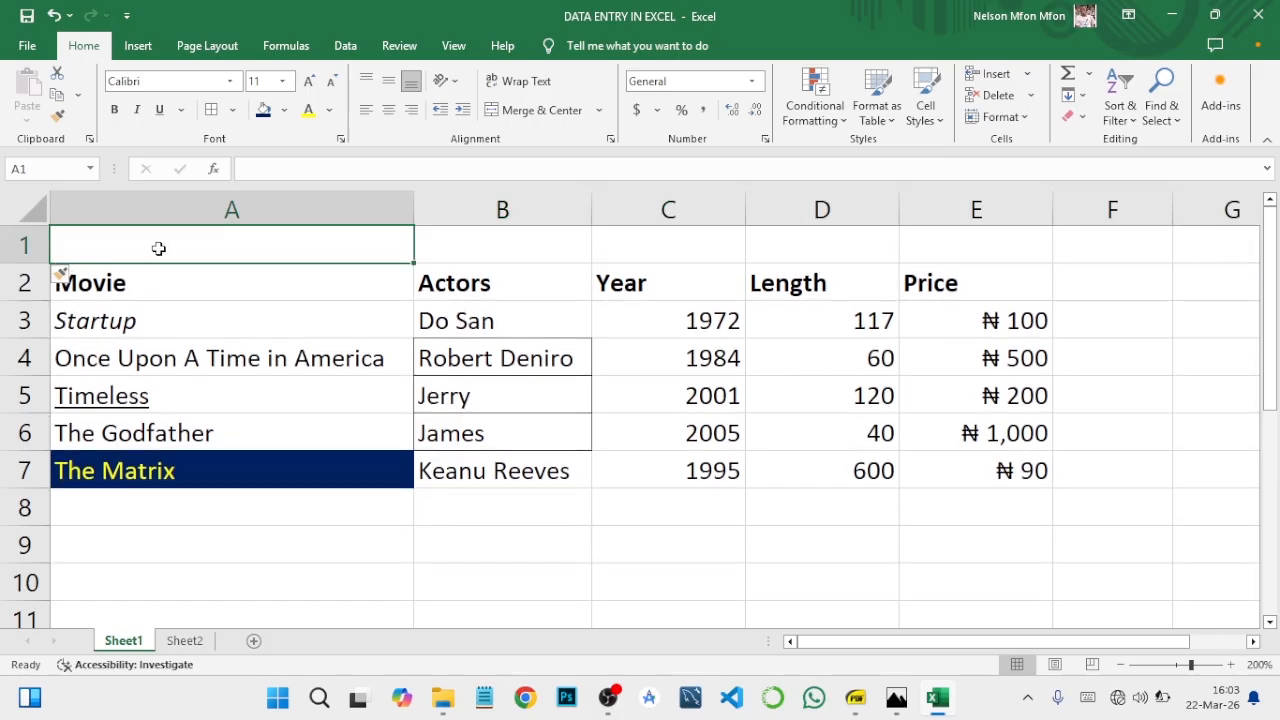
pyautogui.write('FAVO')
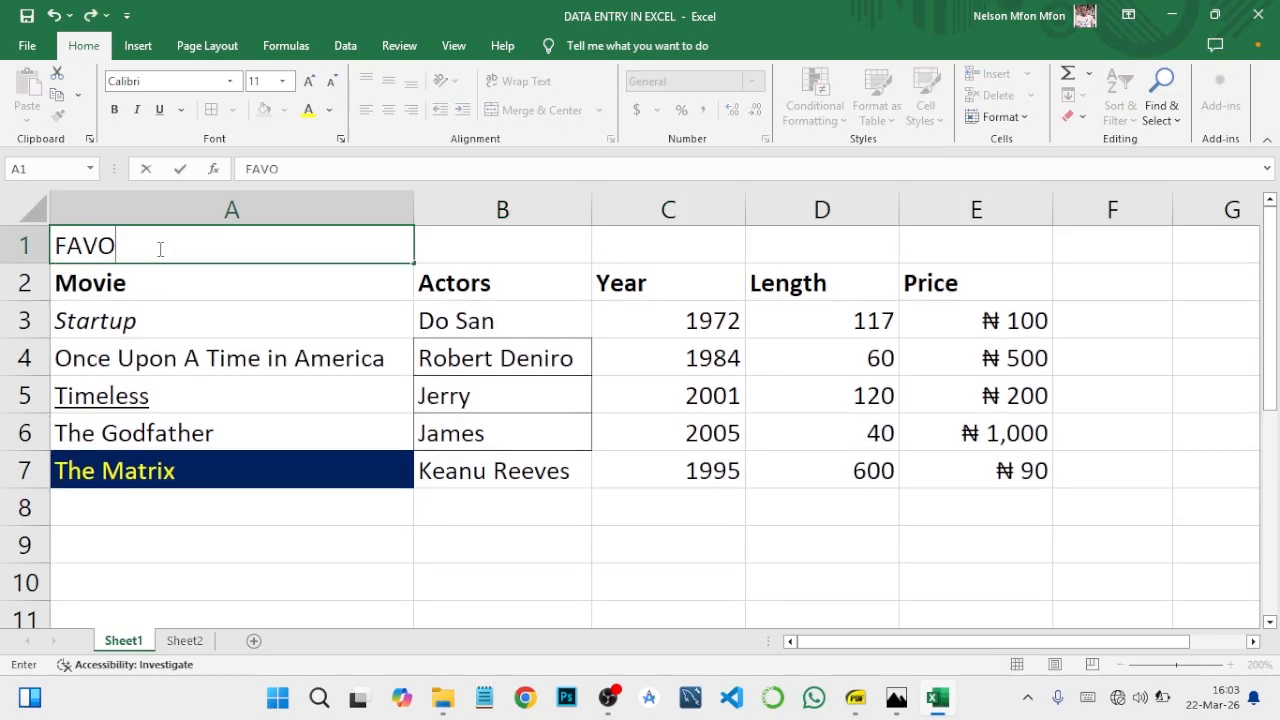
pyautogui.write('RITE MOVIES')
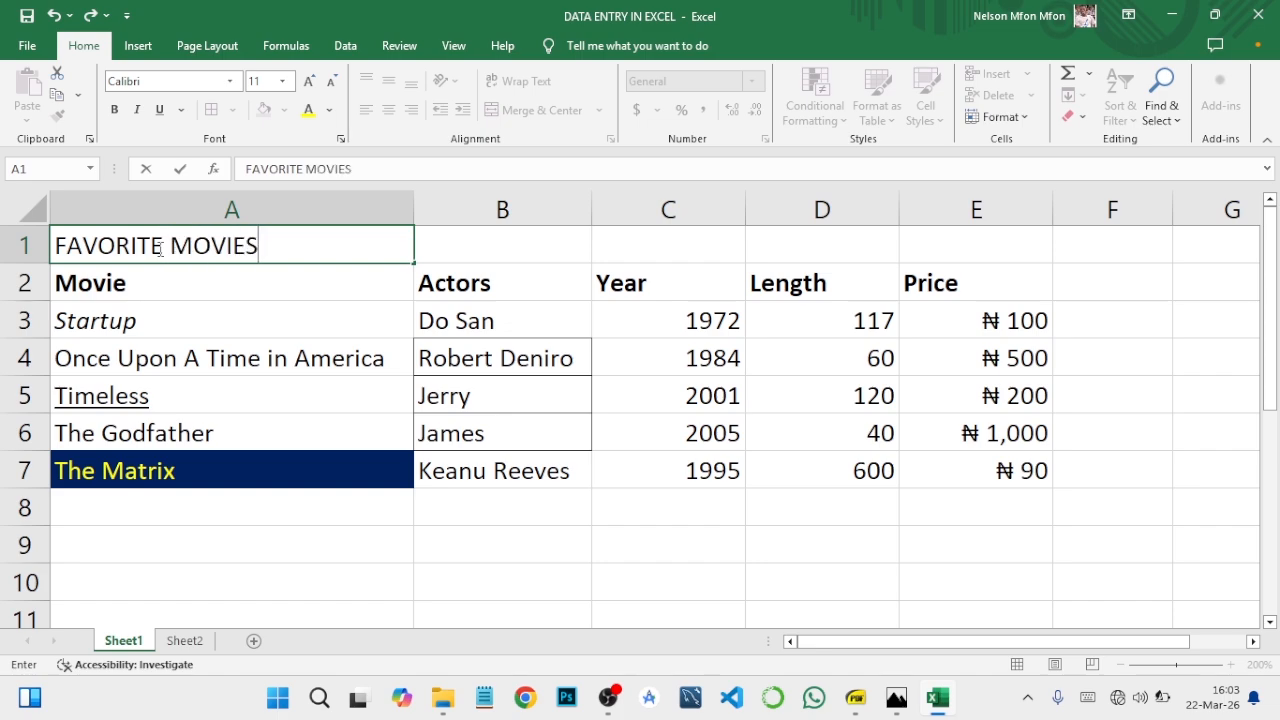
pyautogui.press('Return')
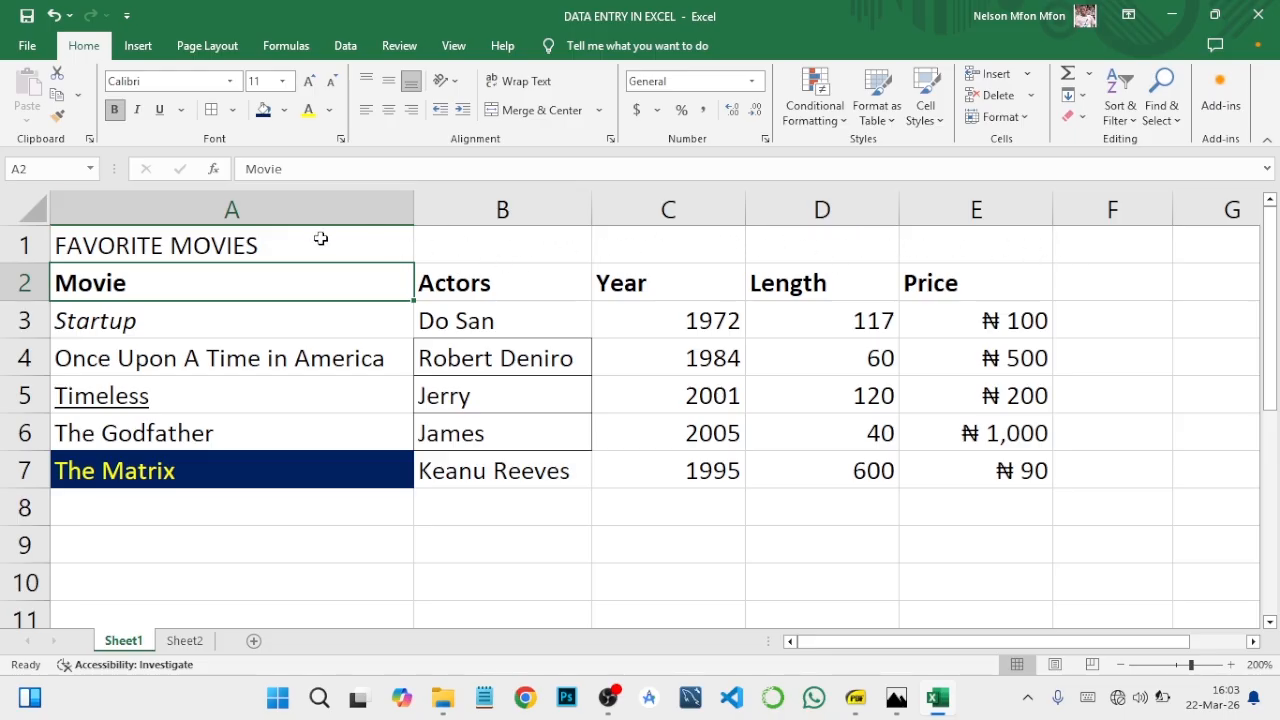
# Step: Merge and center the FAVORITE MOVIES title across cells A1:E1
pyautogui.moveTo(320, 238); pyautogui.dragTo(942, 254)
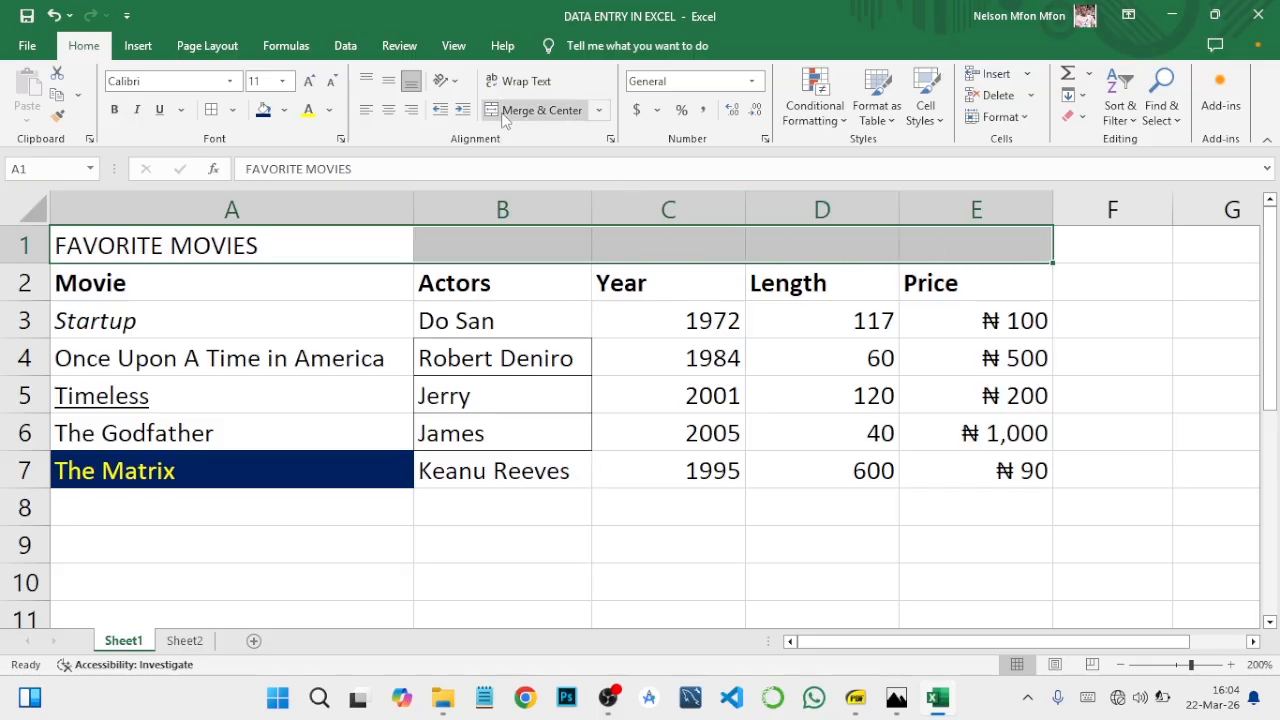
pyautogui.click(598, 110)
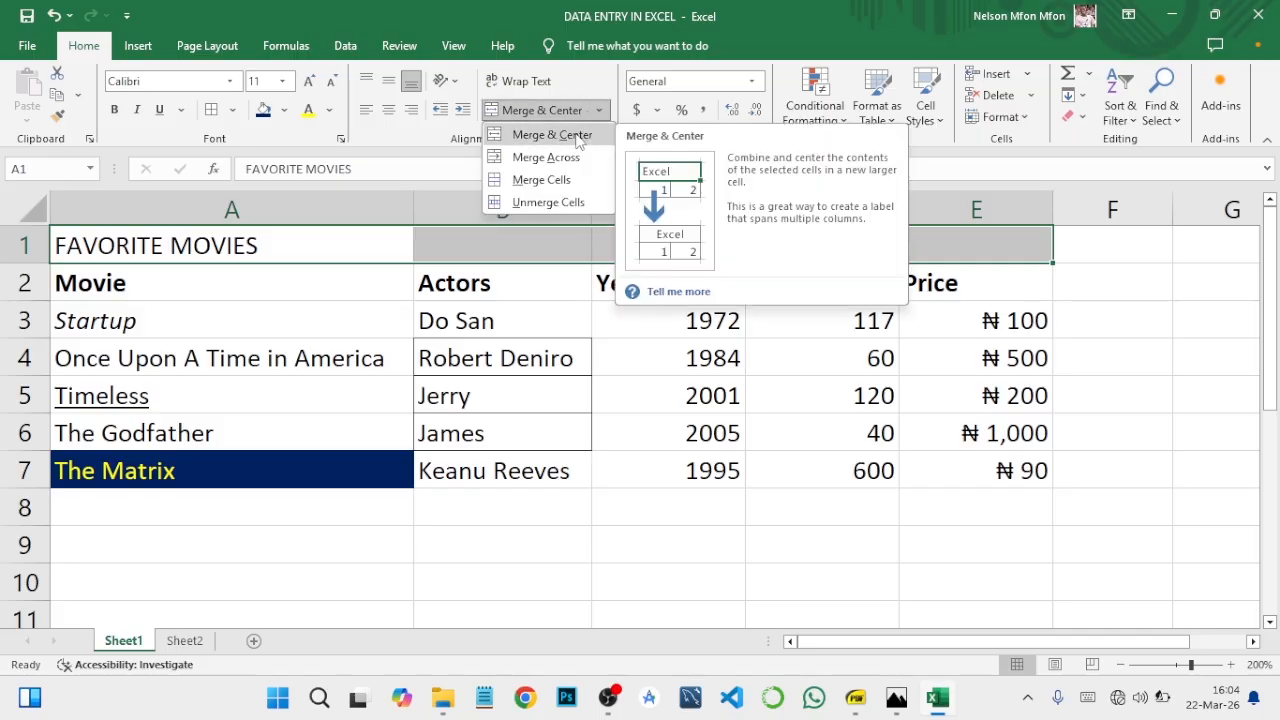
pyautogui.click(577, 140)
pyautogui.click(632, 318)
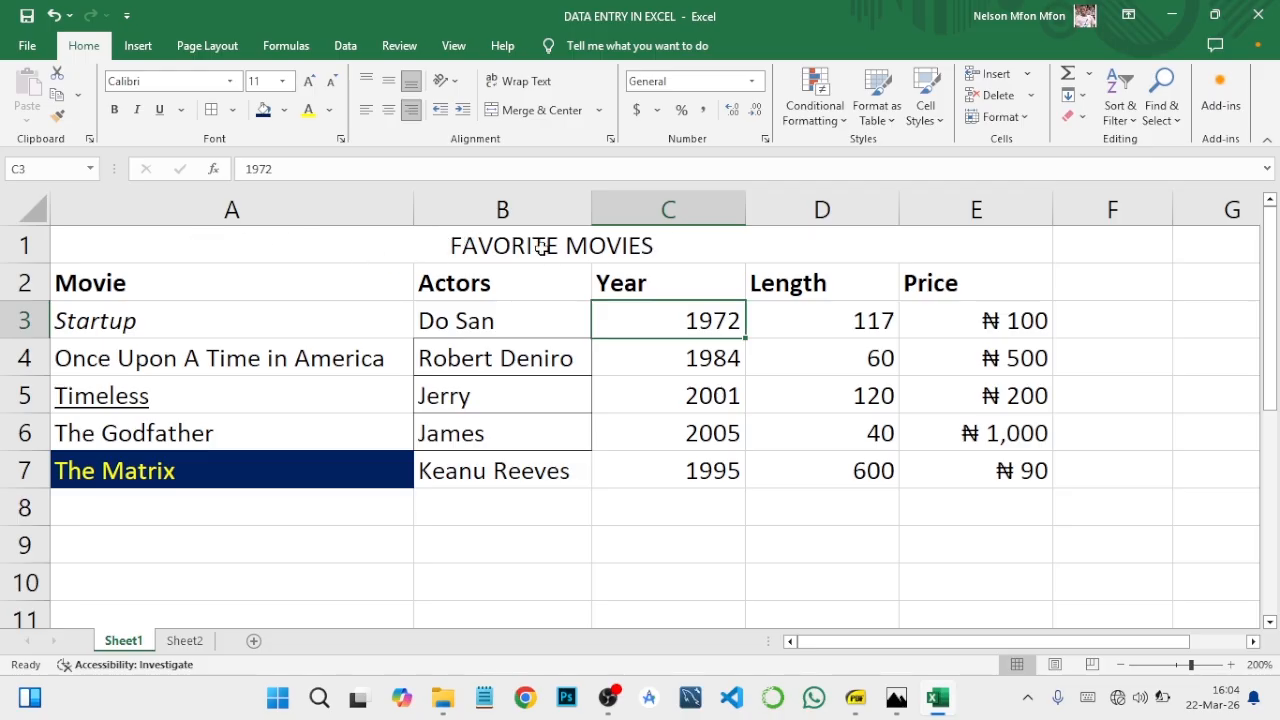
# Step: Format the merged FAVORITE MOVIES title with a dark blue fill and bold white text
pyautogui.click(290, 246)
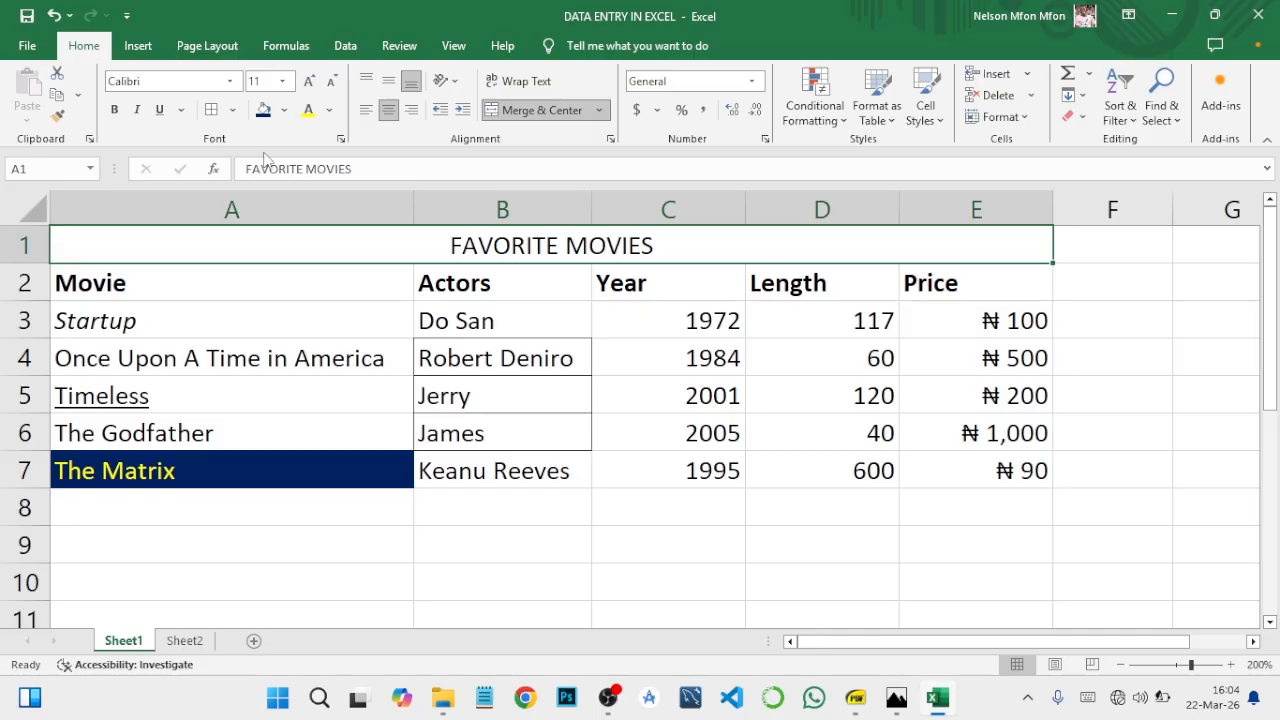
pyautogui.click(285, 110)
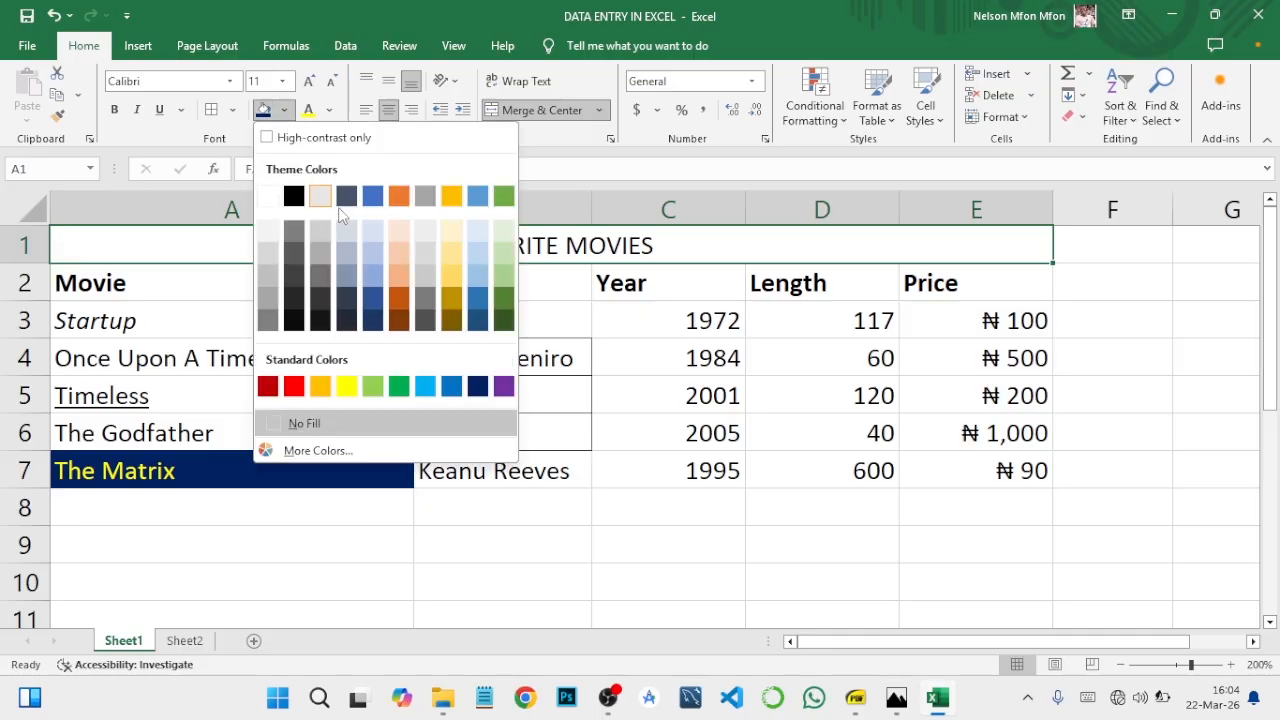
pyautogui.click(478, 382)
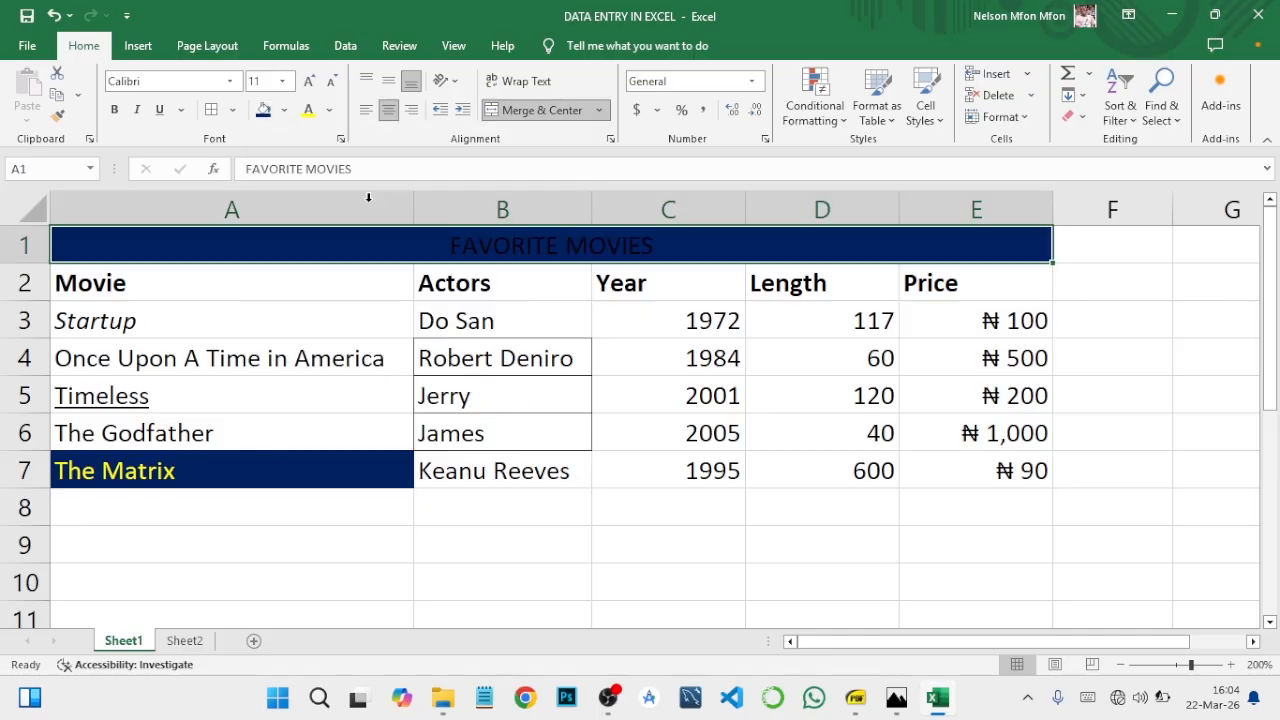
pyautogui.click(329, 110)
pyautogui.click(330, 220)
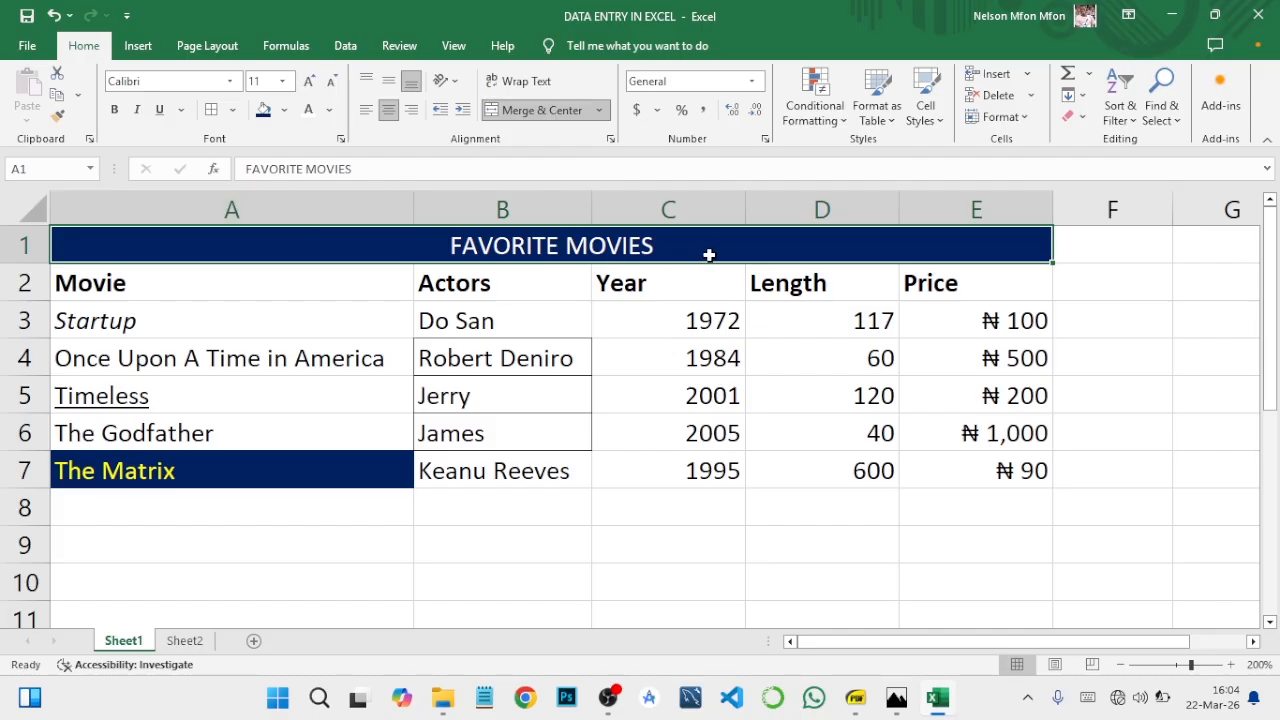
pyautogui.click(116, 110)
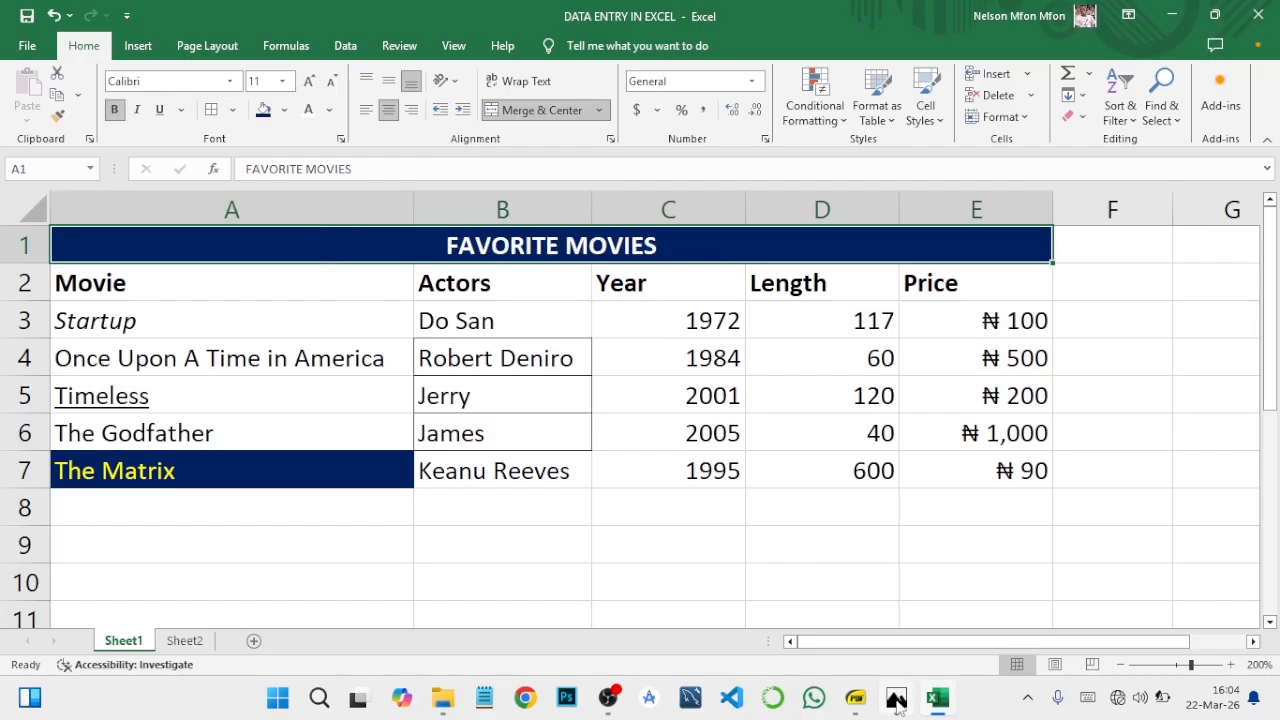
# Step: Compare the table with the Favorite Movies reference picture in Photos and return to Excel
pyautogui.click(896, 697)
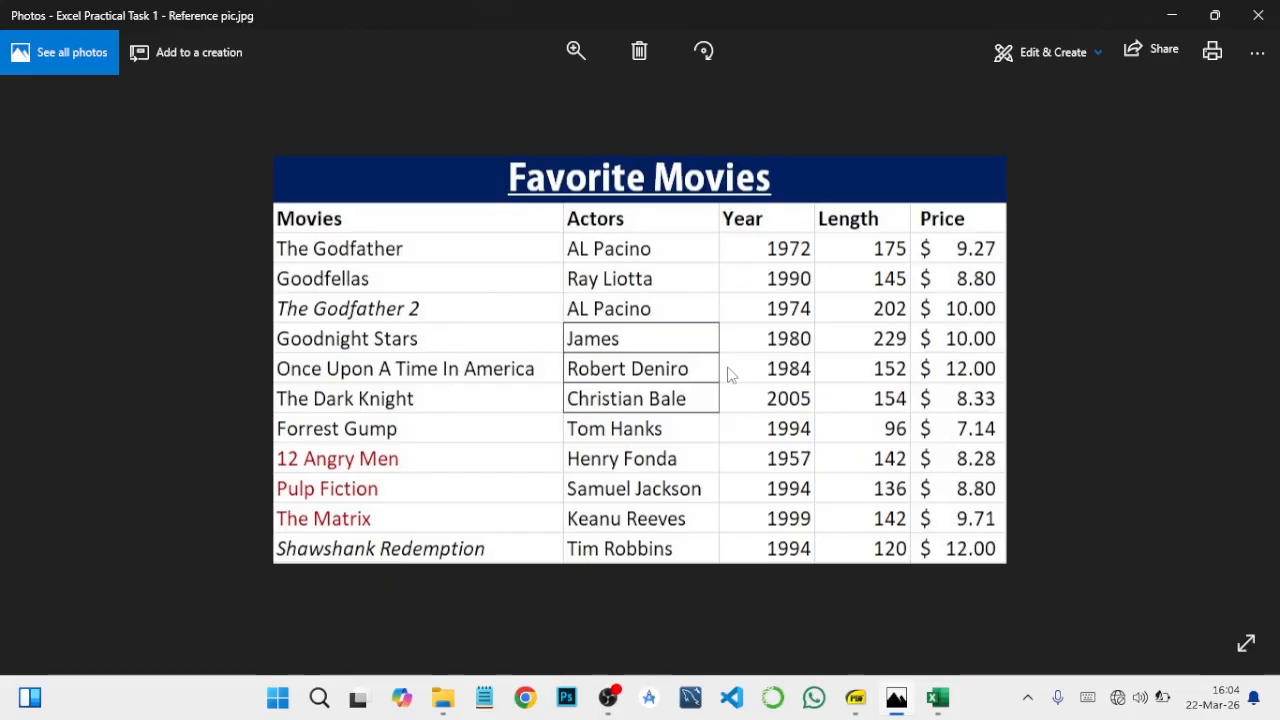
pyautogui.click(1170, 14)
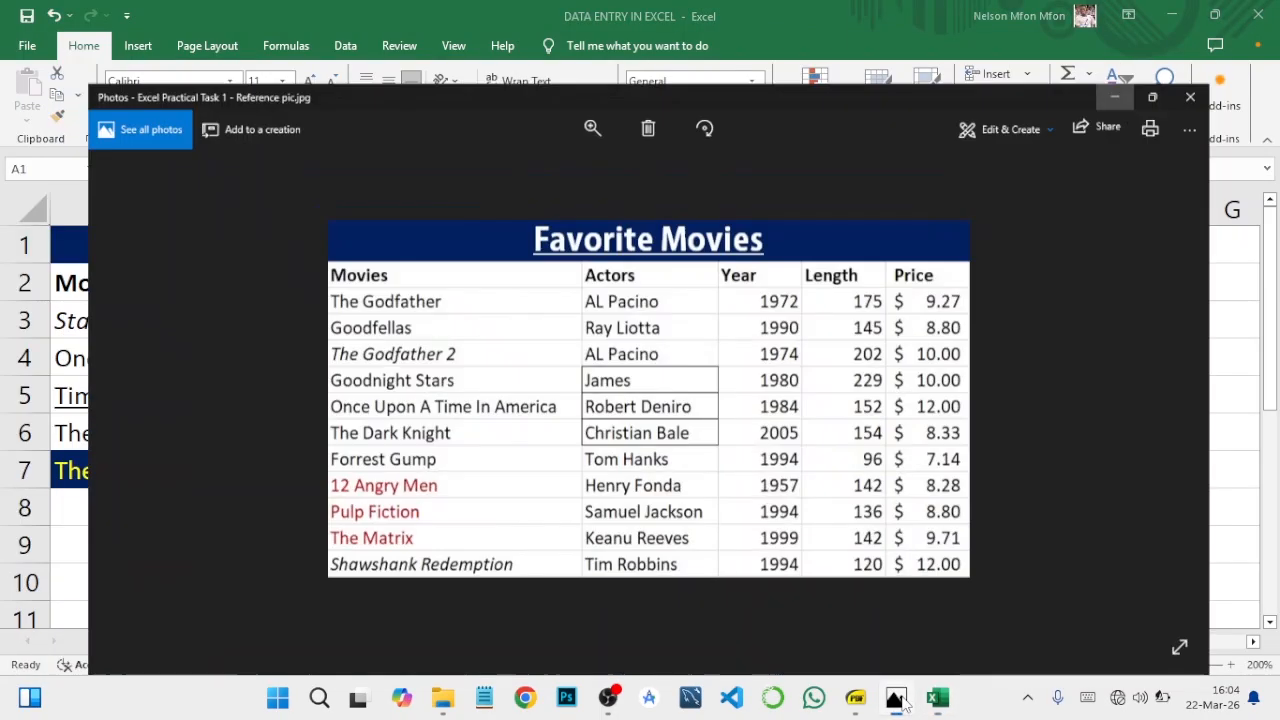
pyautogui.click(898, 699)
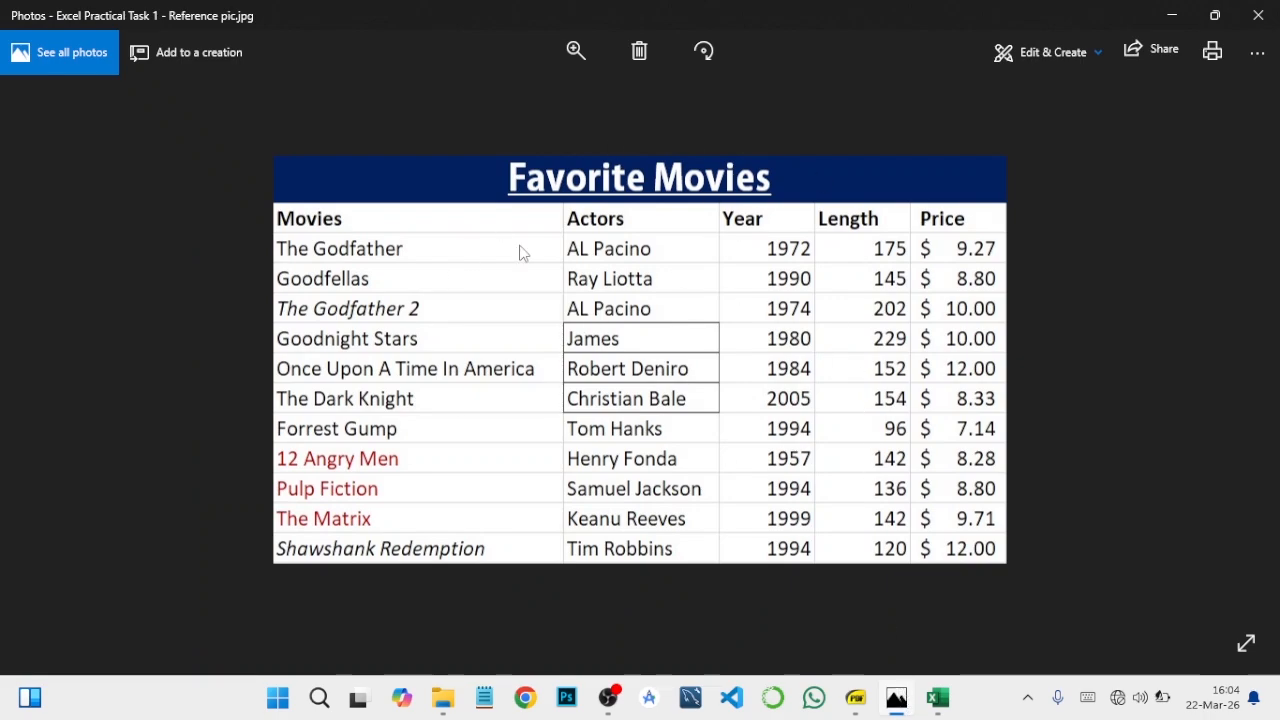
pyautogui.click(1176, 20)
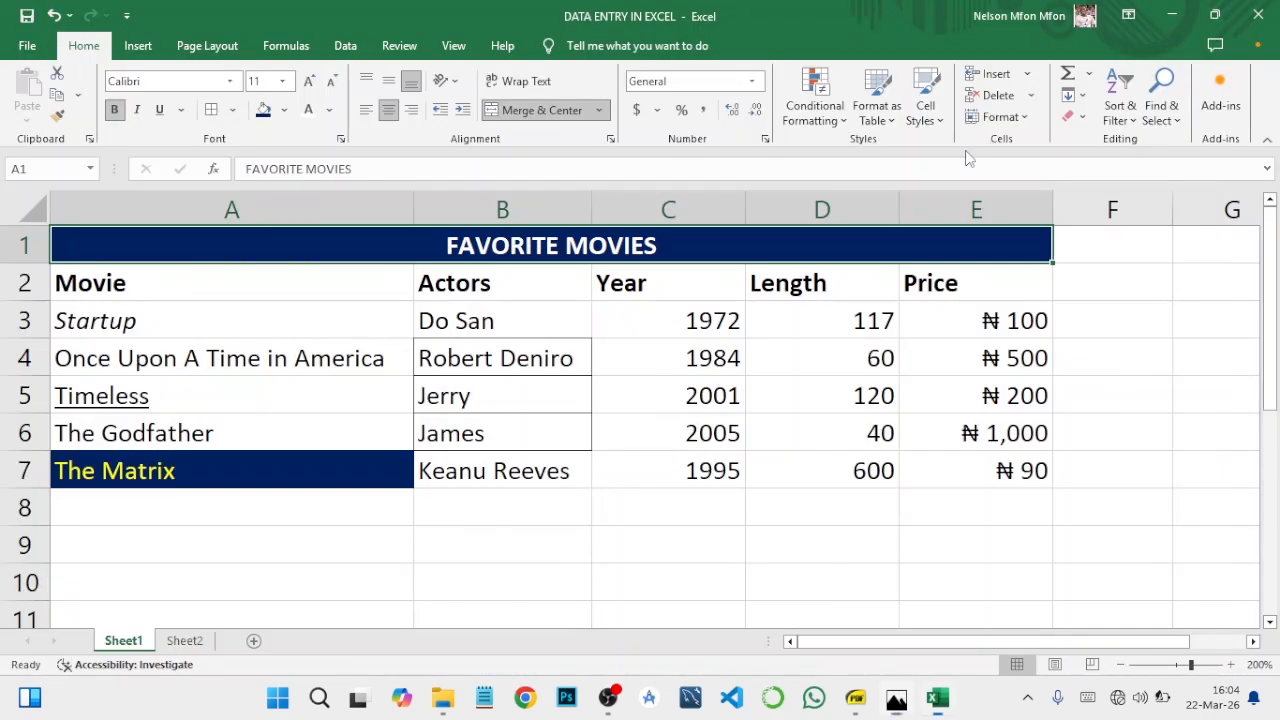